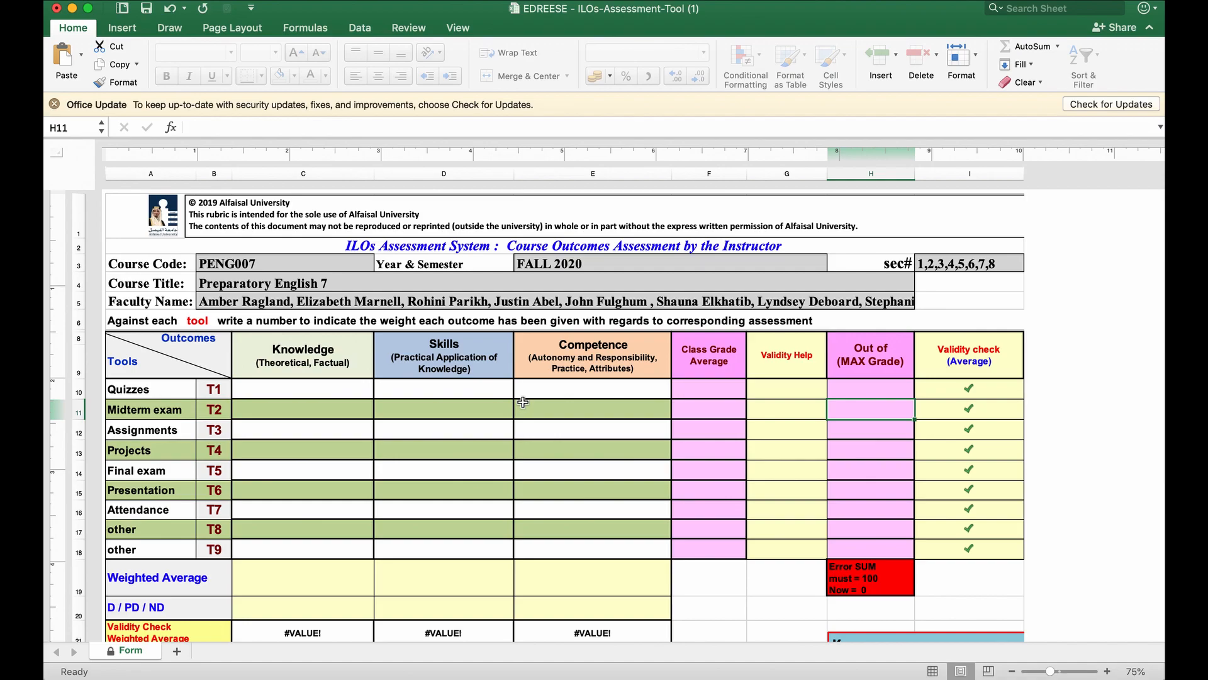
Review the form's header fields: course code, year and semester, sections, course title and faculty names.
scroll(624, 339, down, 1)
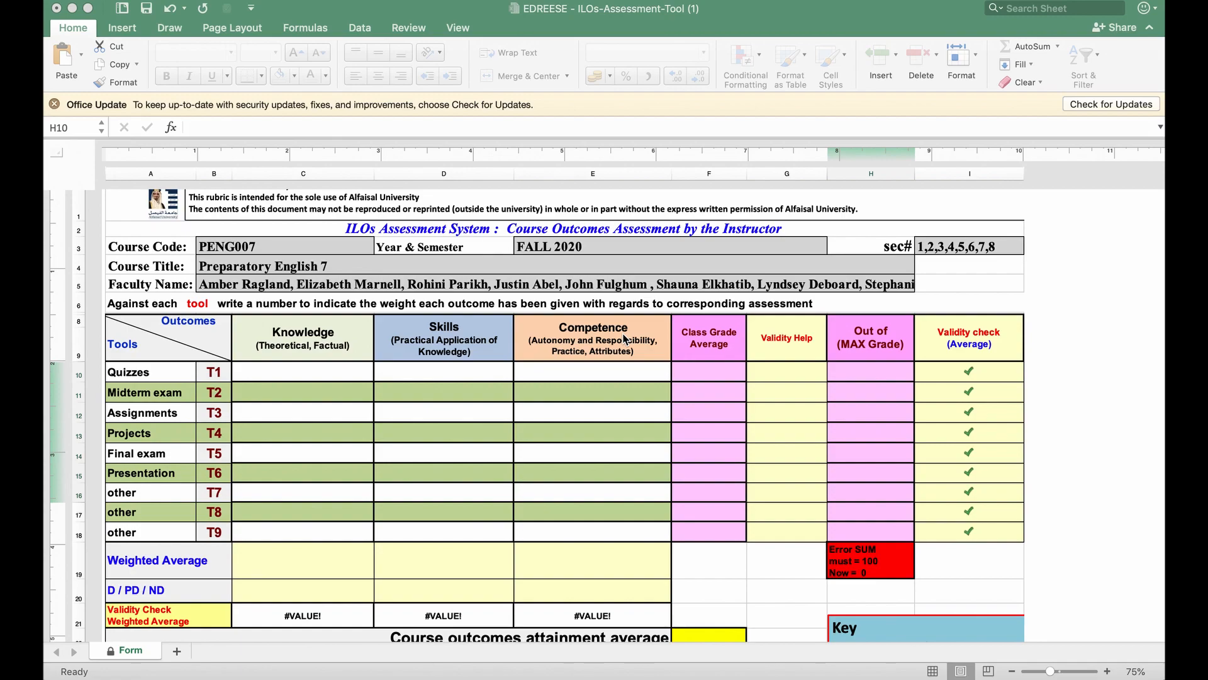
click(172, 251)
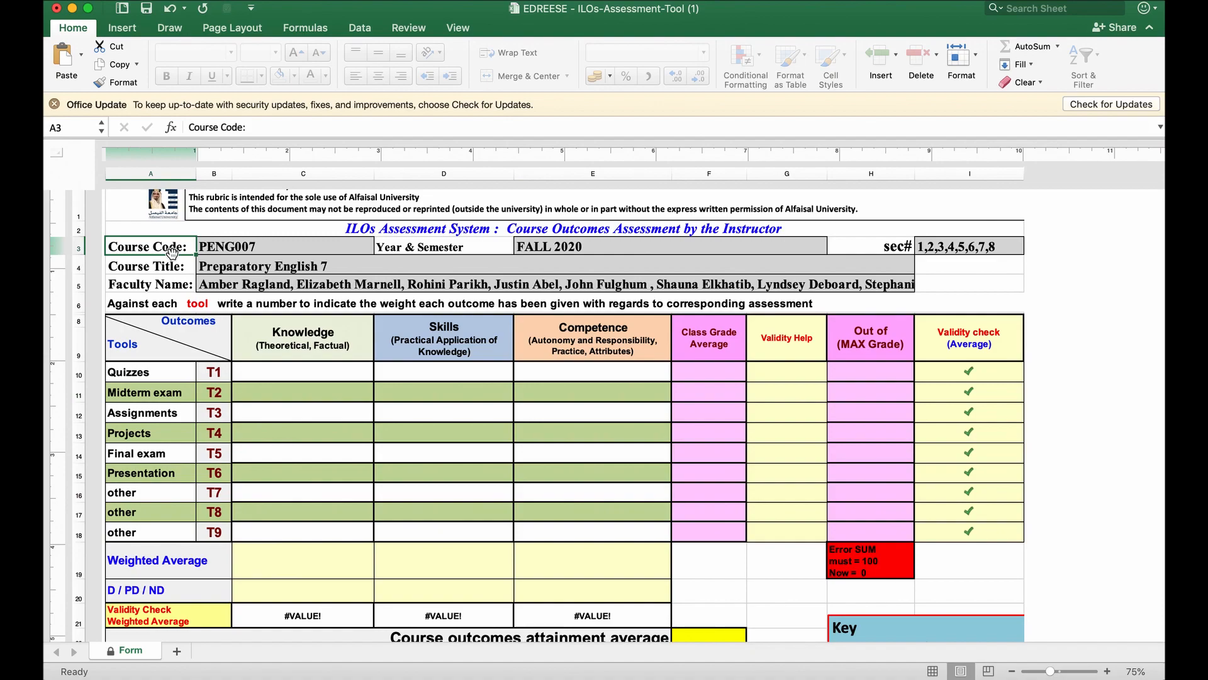
key(Tab)
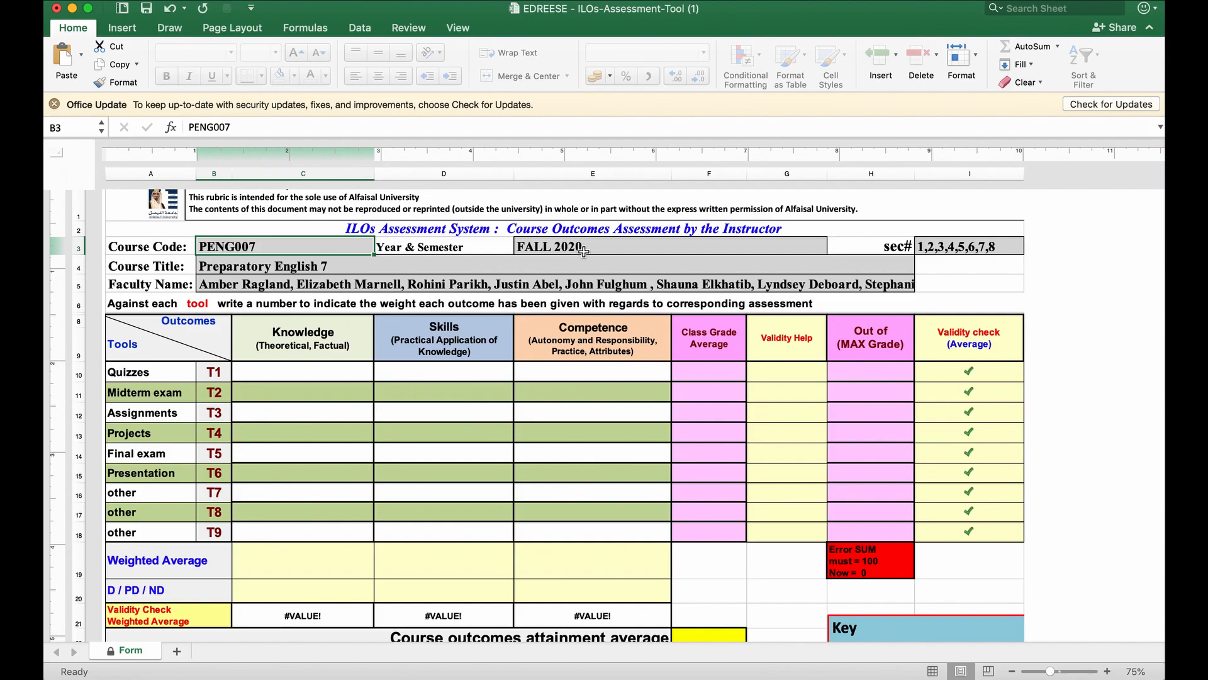
click(585, 247)
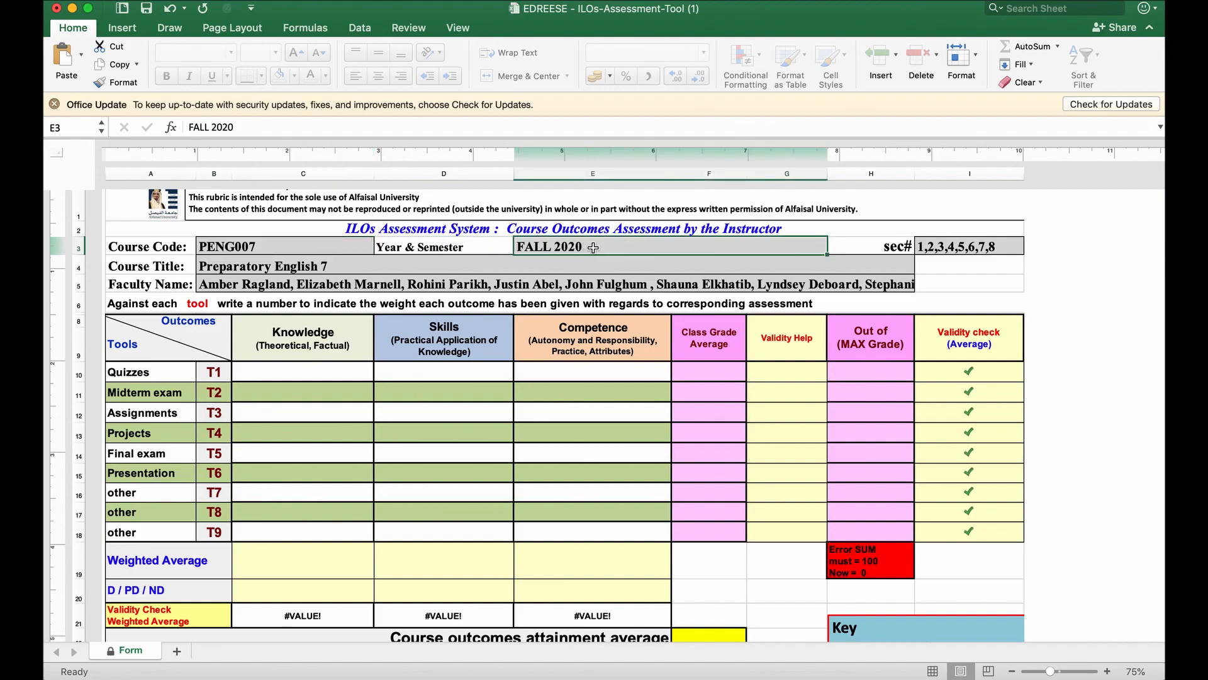
click(947, 244)
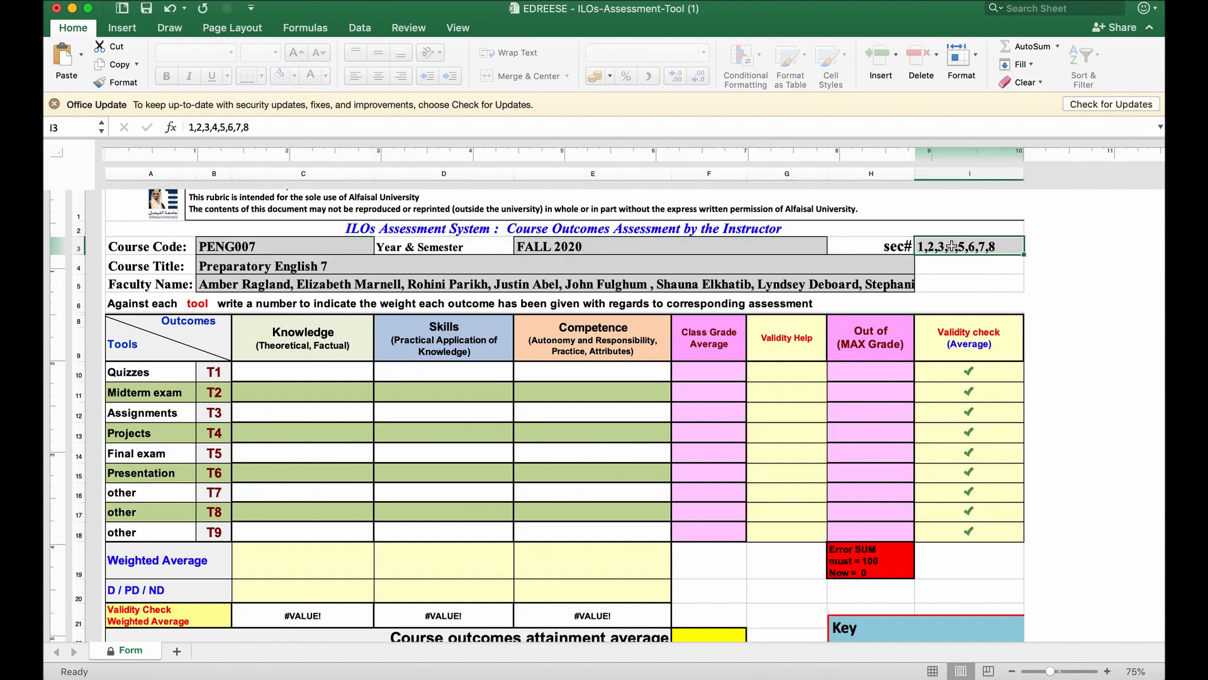
click(318, 261)
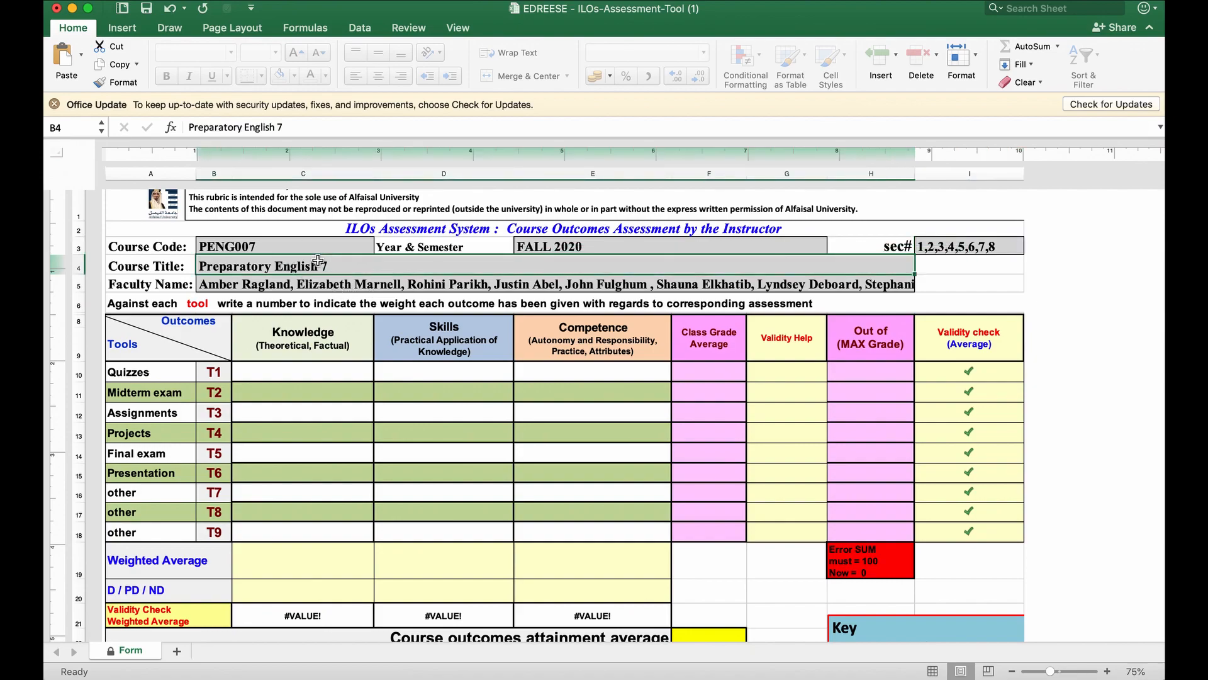
click(254, 288)
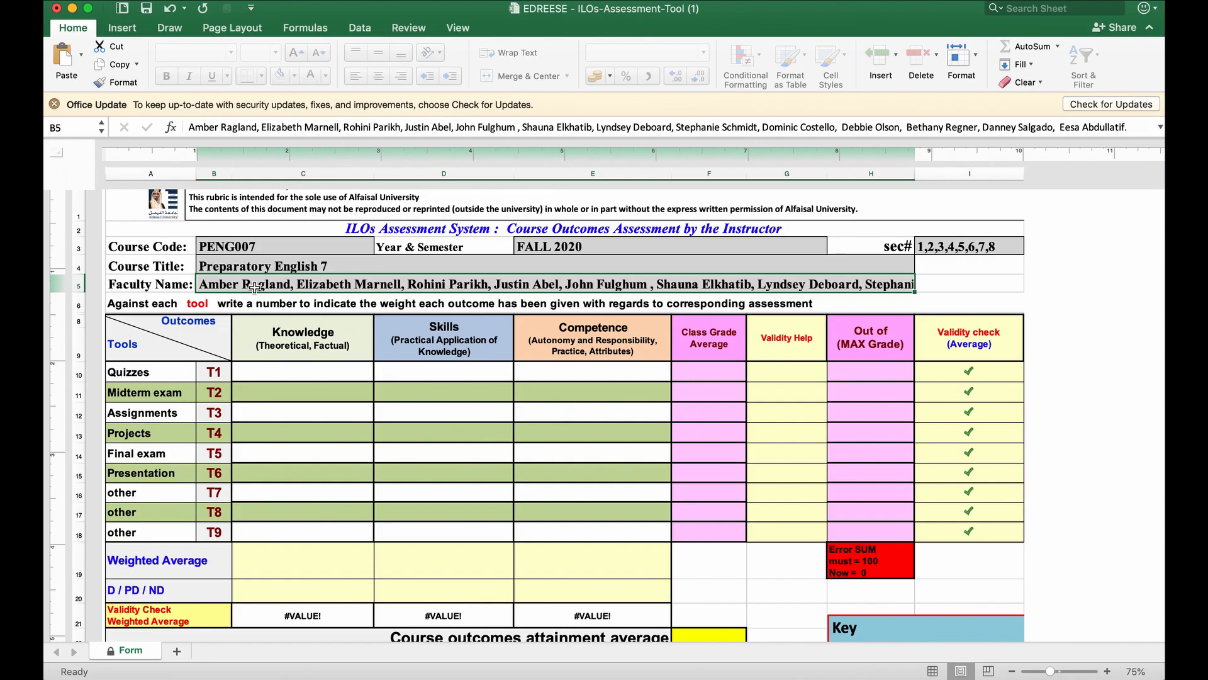
Rename the first "other" entry in the Tools list, T7, as Attendance.
drag(126, 342, 204, 531)
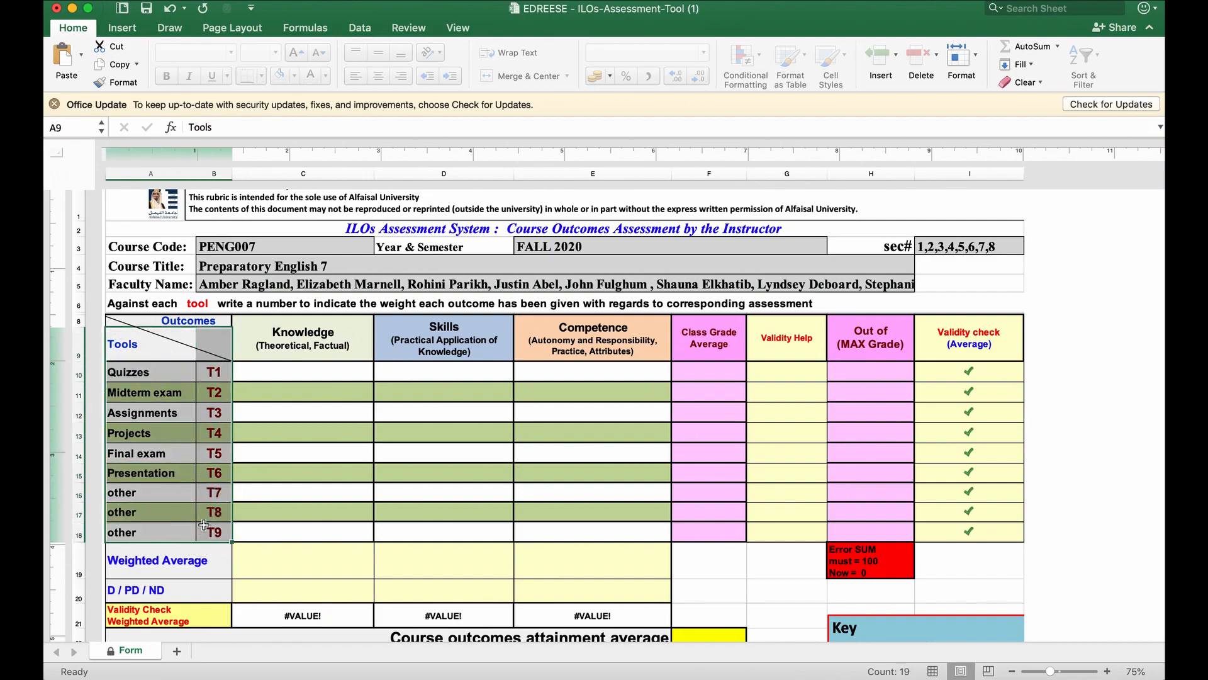
click(162, 492)
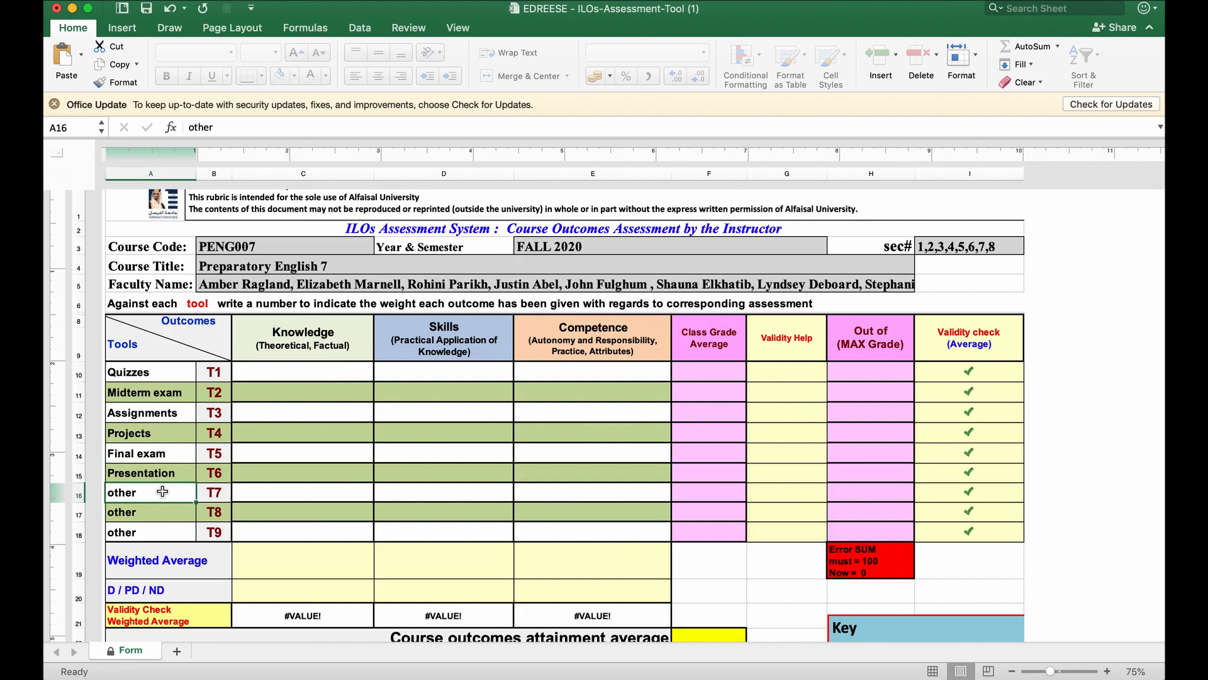
text(Atte)
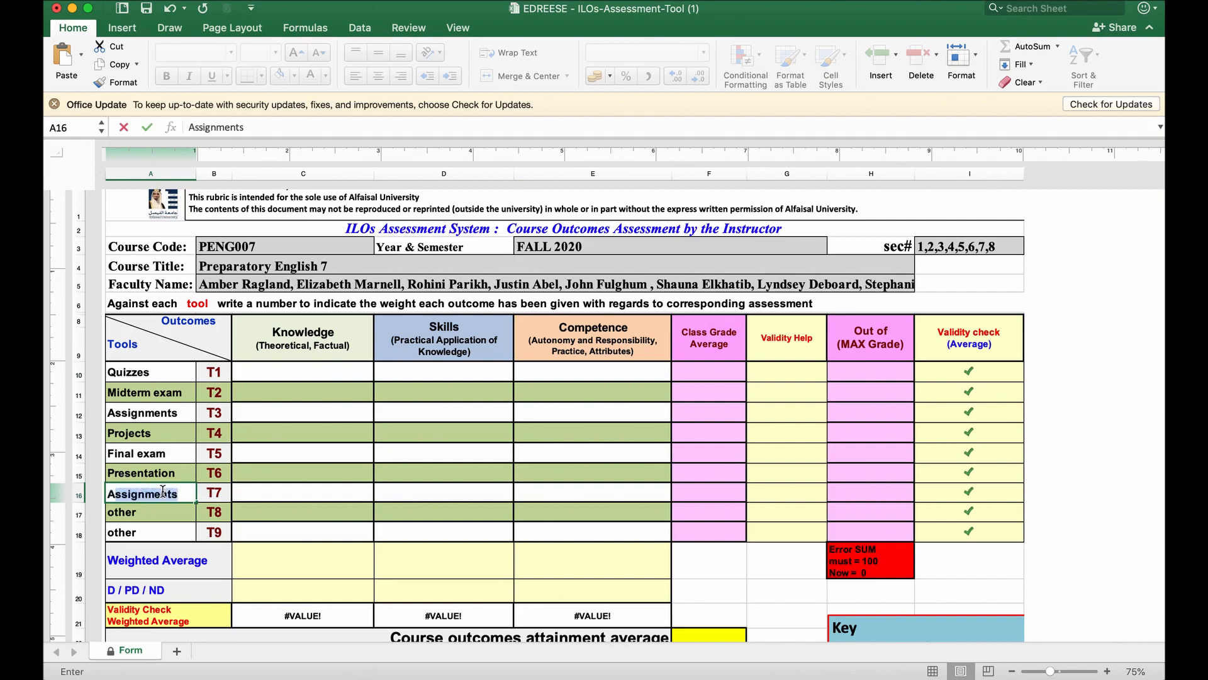
text(ndance)
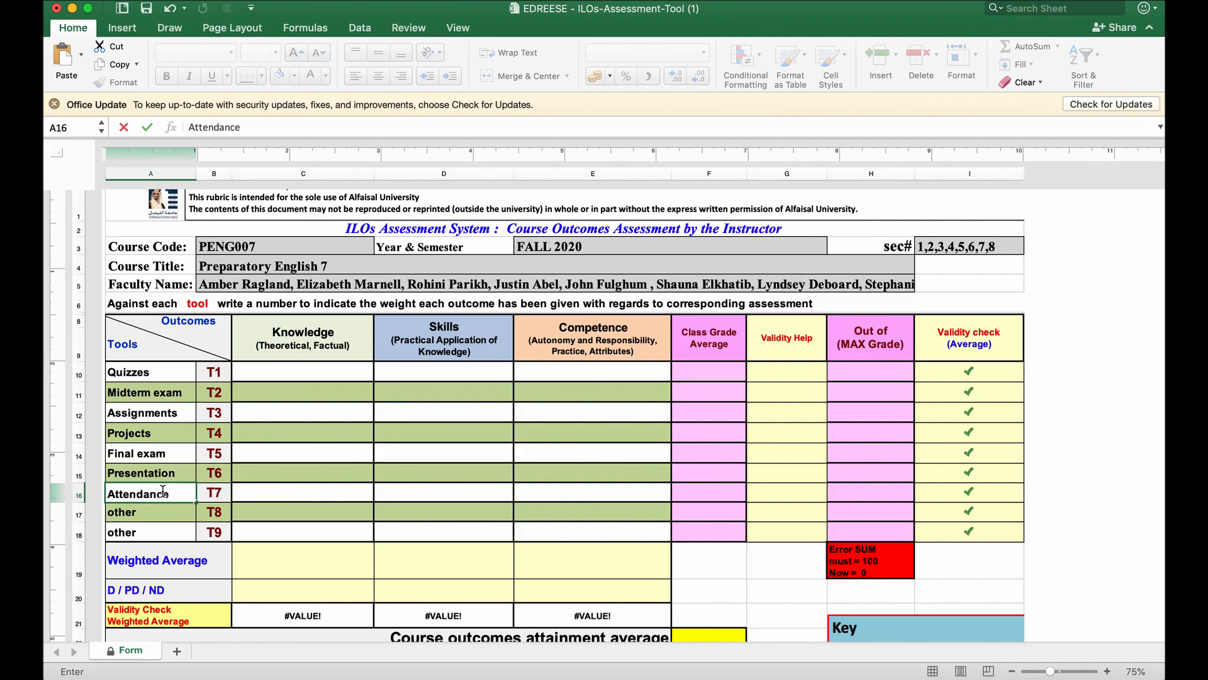
Enter the maximum grades of 20 for the Midterm exam and 40 for Assignments.
click(871, 346)
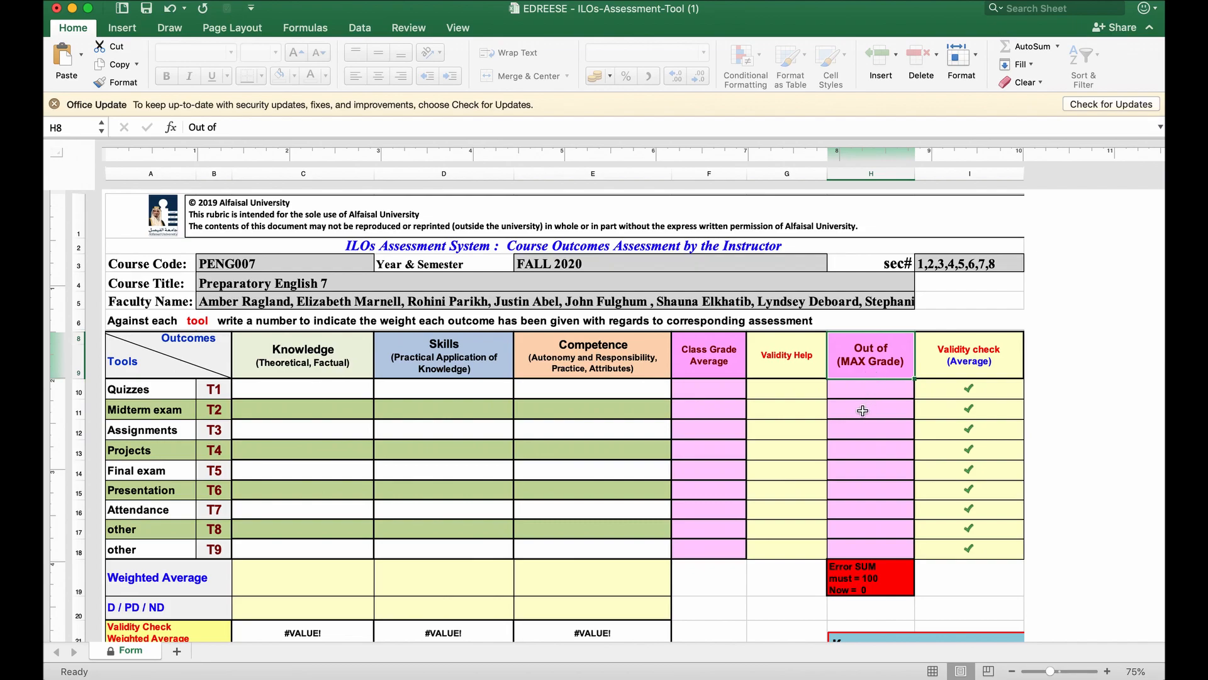
click(172, 393)
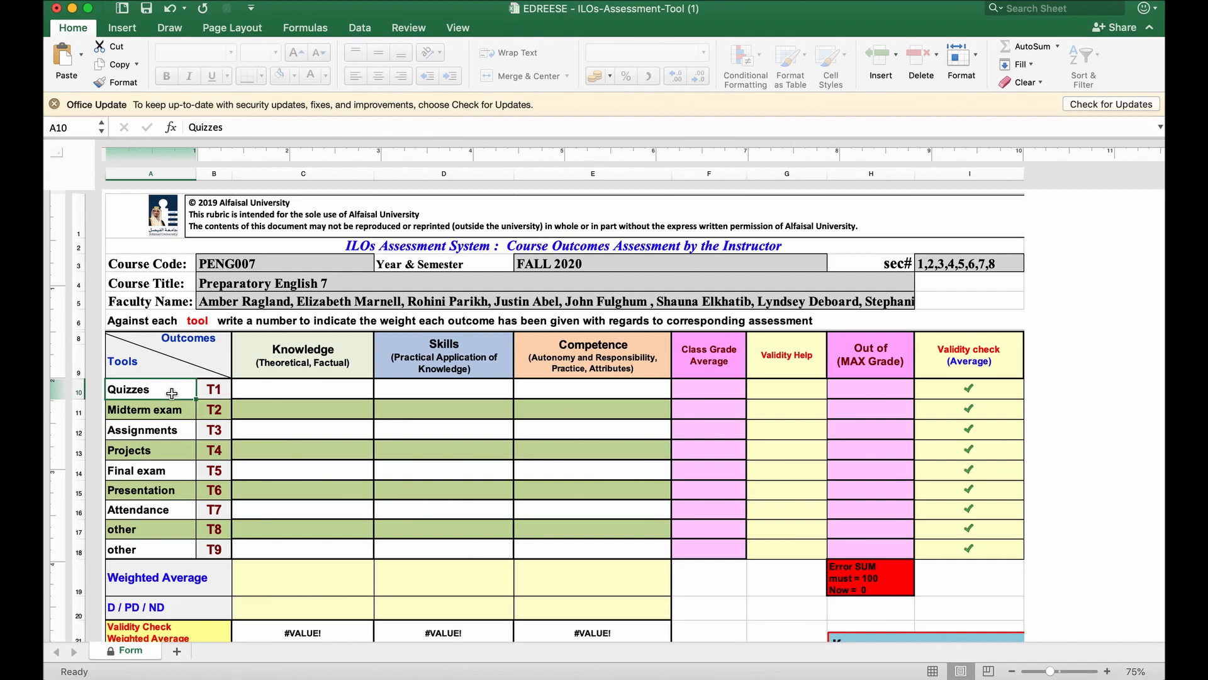
click(865, 388)
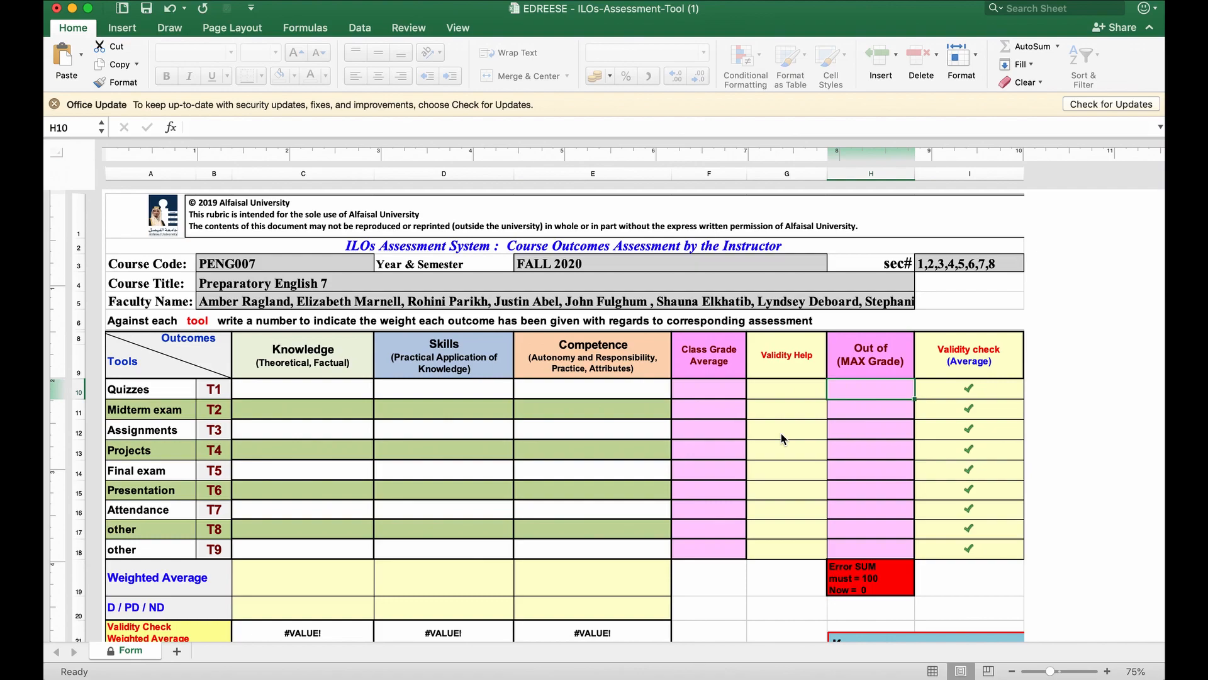
key(Down)
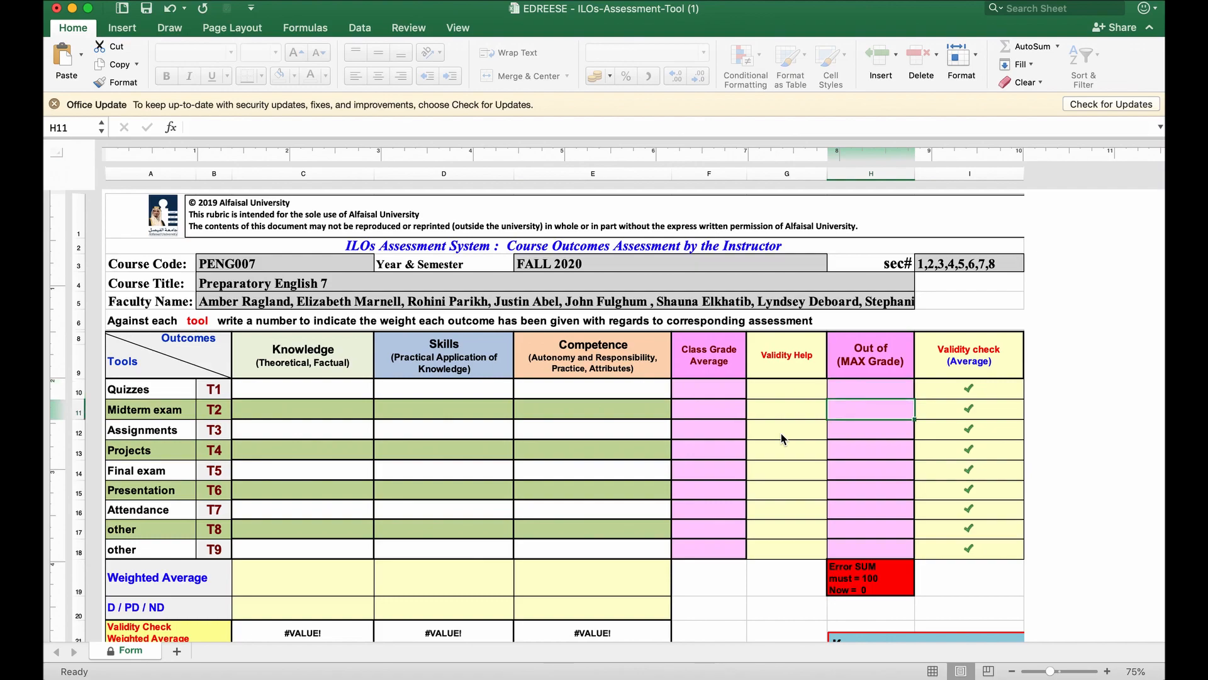
text(20)
key(Return)
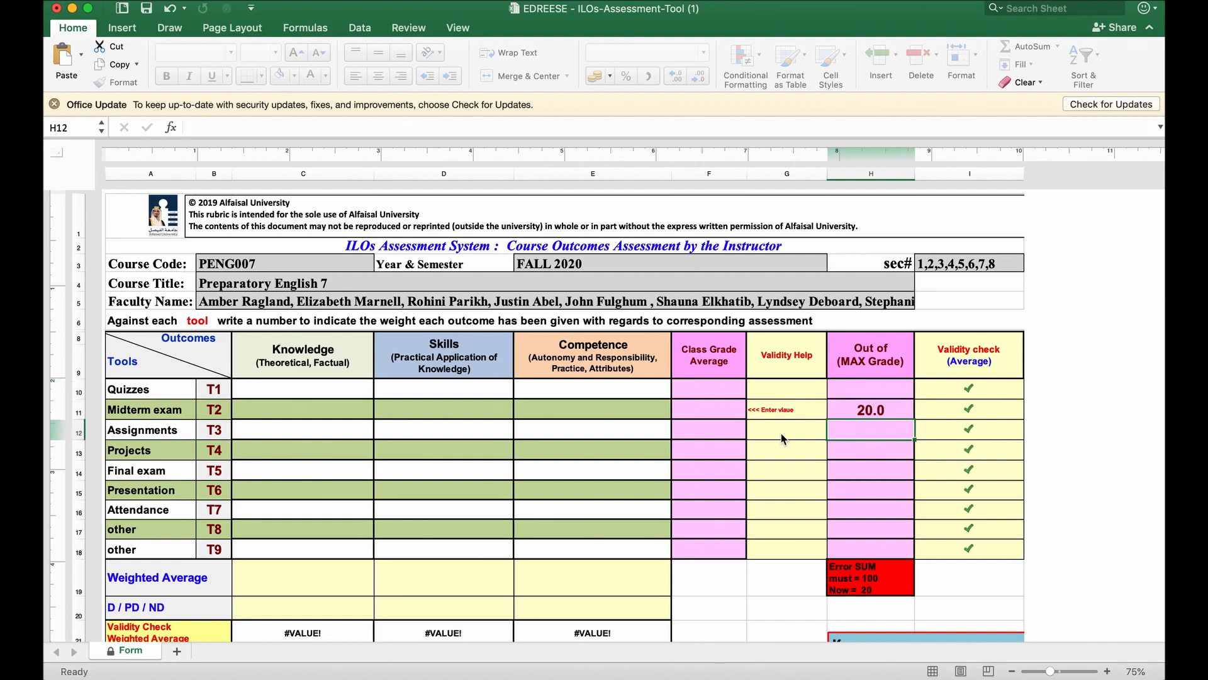
text(40)
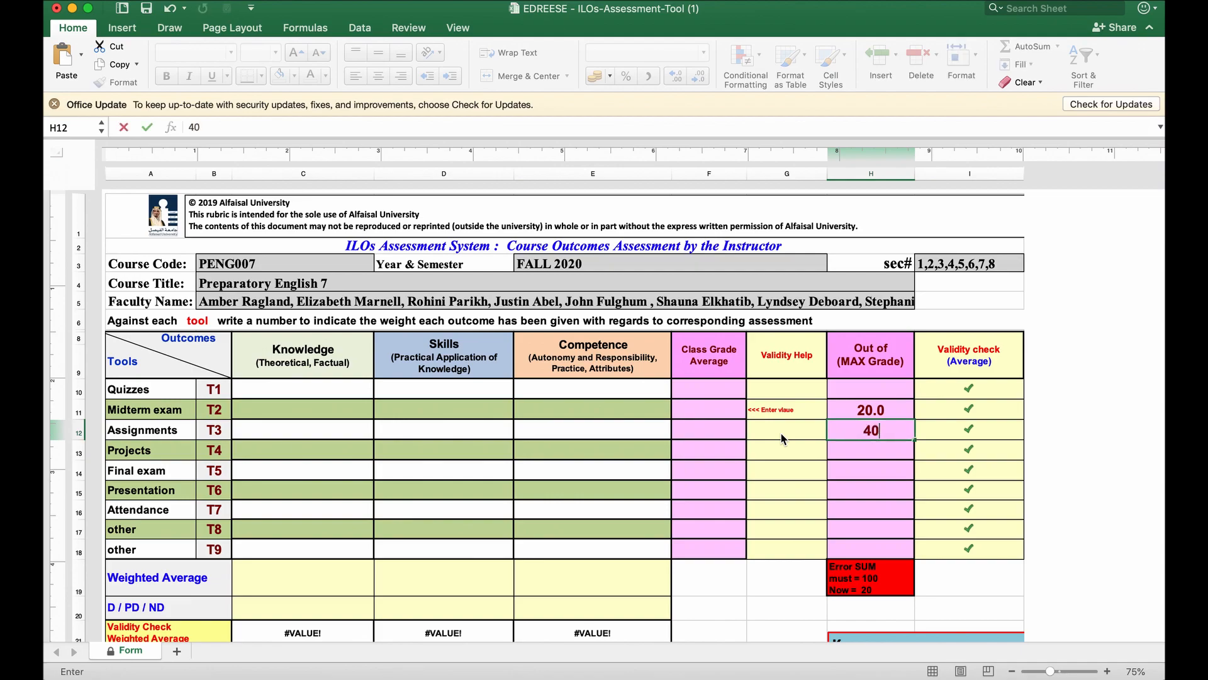
key(Return)
Enter the maximum grades of 30 for the Final exam and 10 for Attendance.
key(Down)
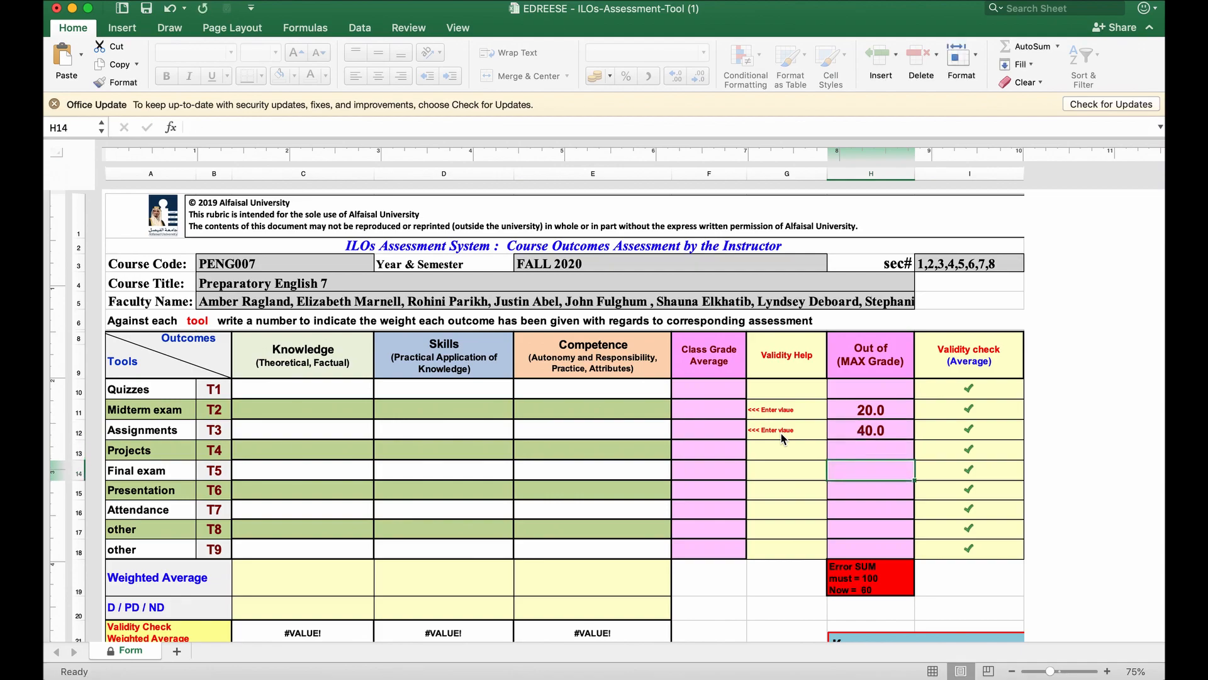
text(30)
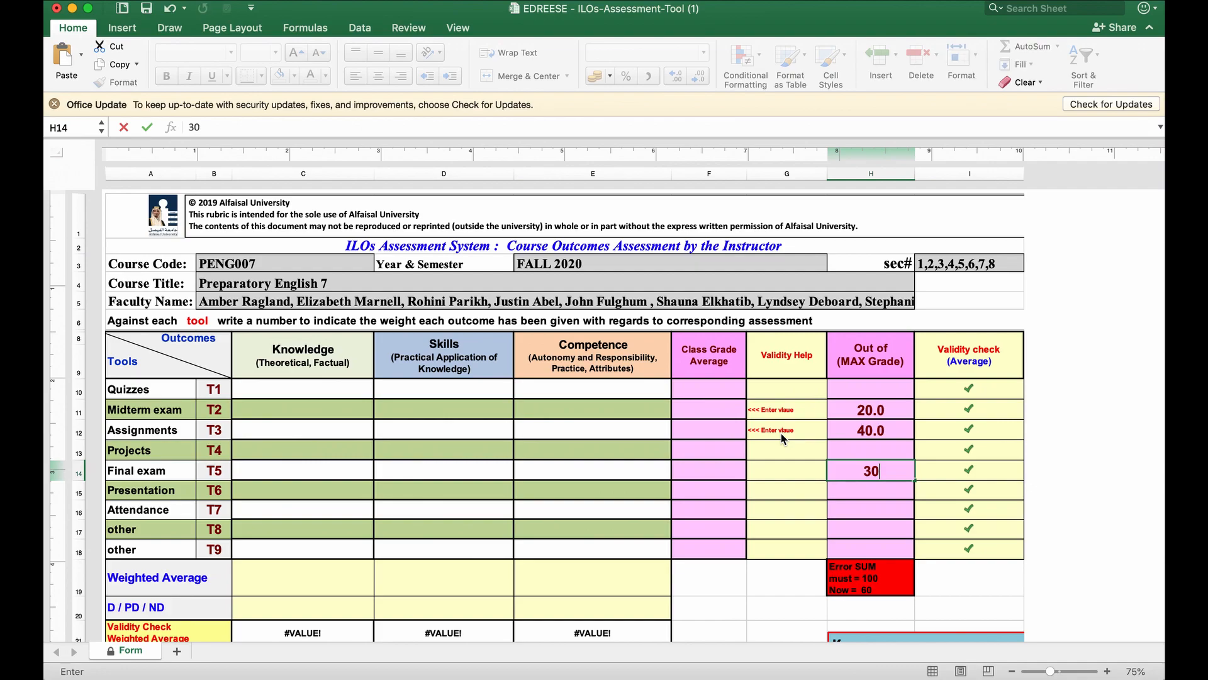
key(Return)
key(Down)
text(10)
key(Return)
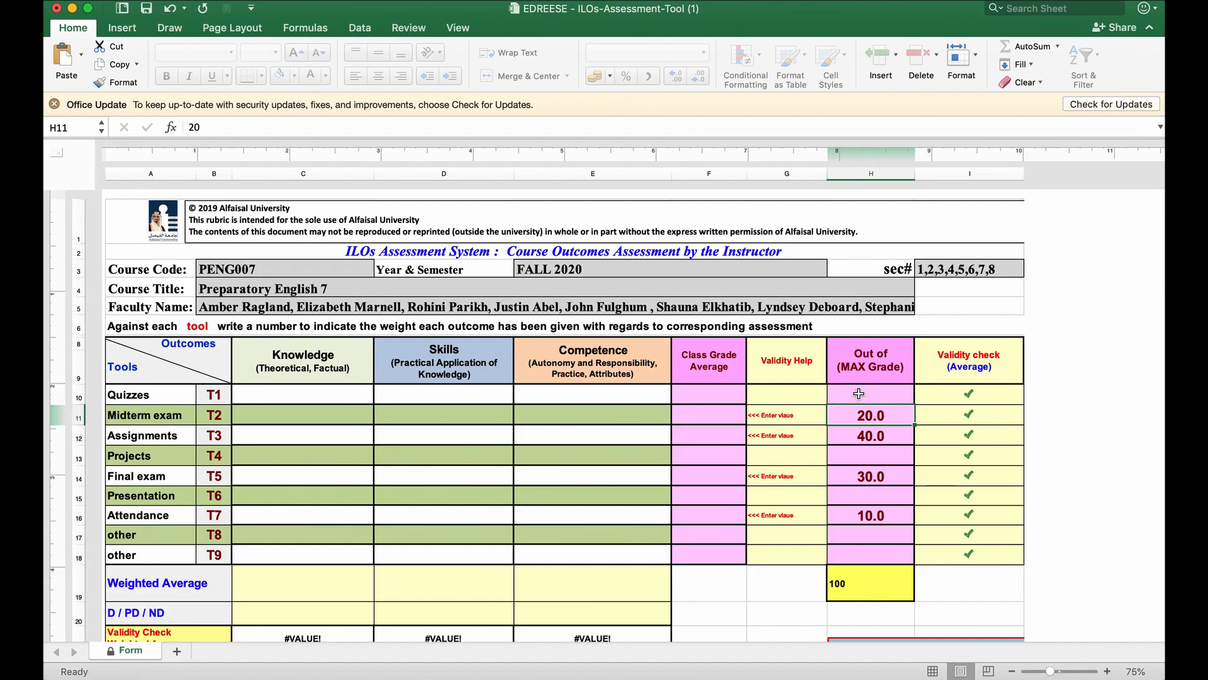
Split the Midterm exam weight into 10 for Skills and 10 for Competence.
scroll(883, 416, right, 2)
scroll(763, 401, left, 2)
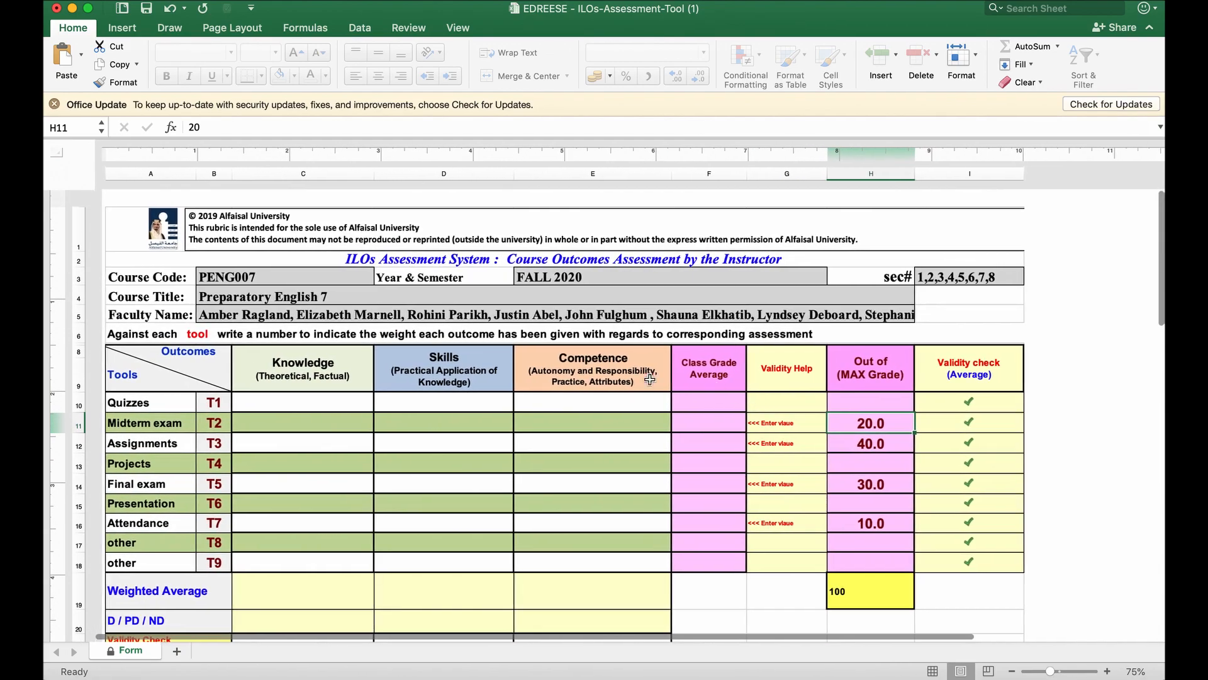
click(312, 376)
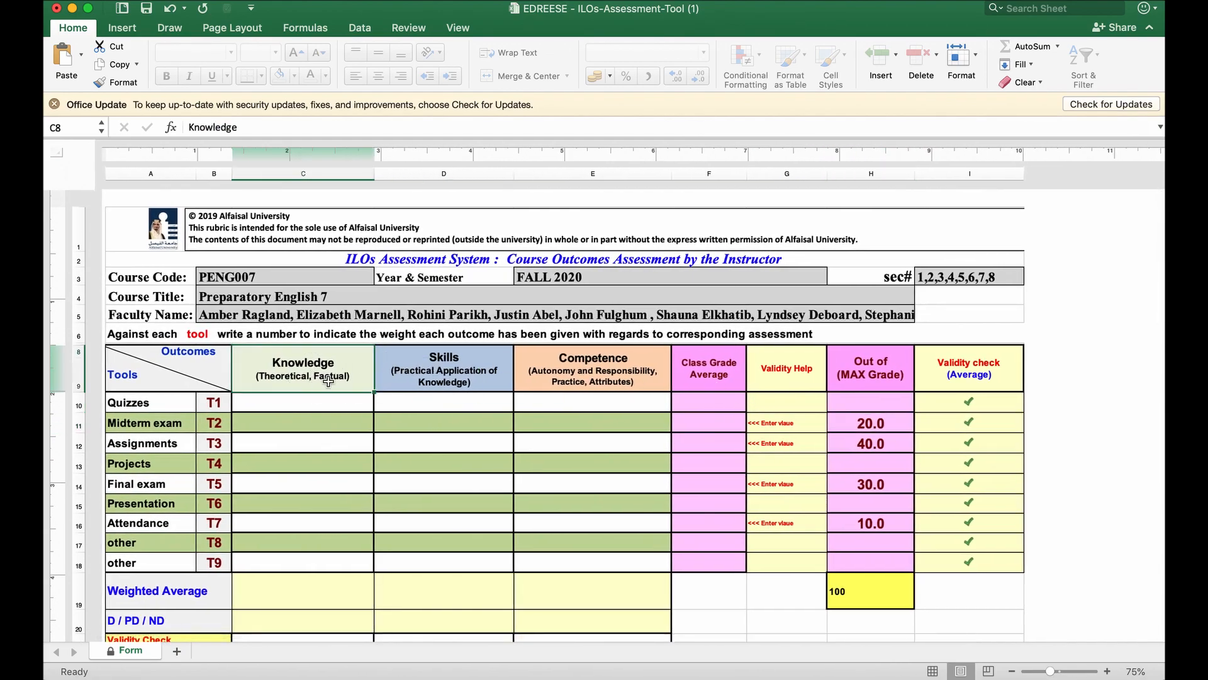
click(460, 366)
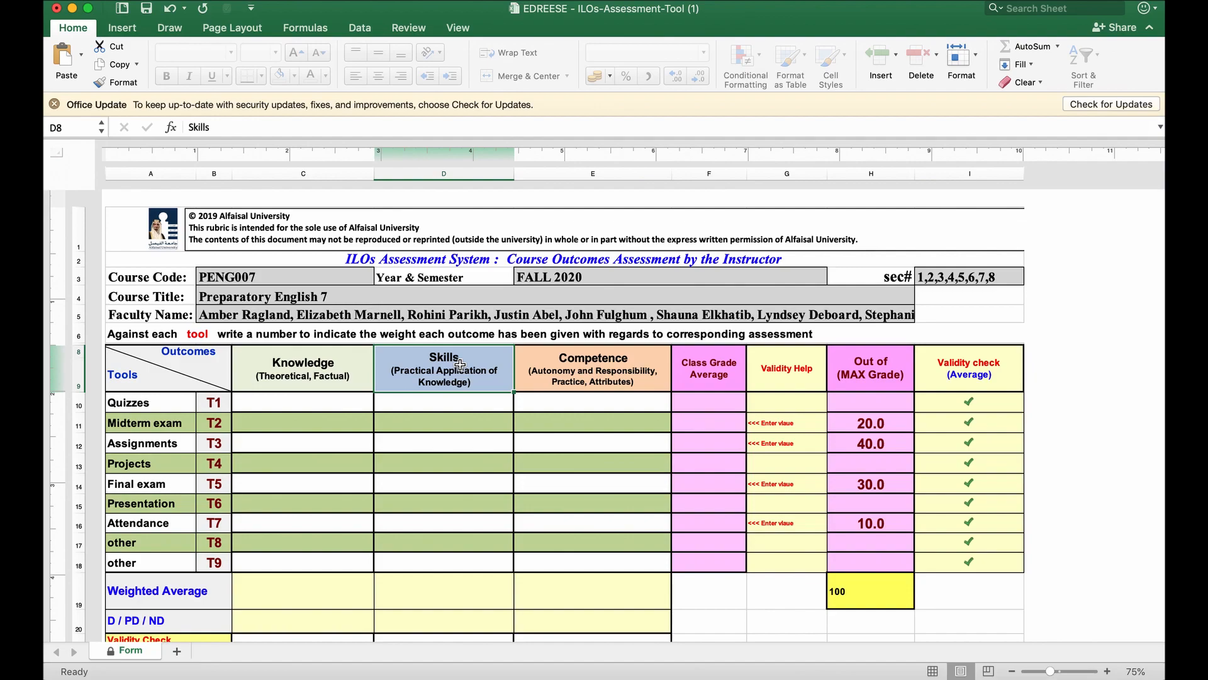
click(608, 363)
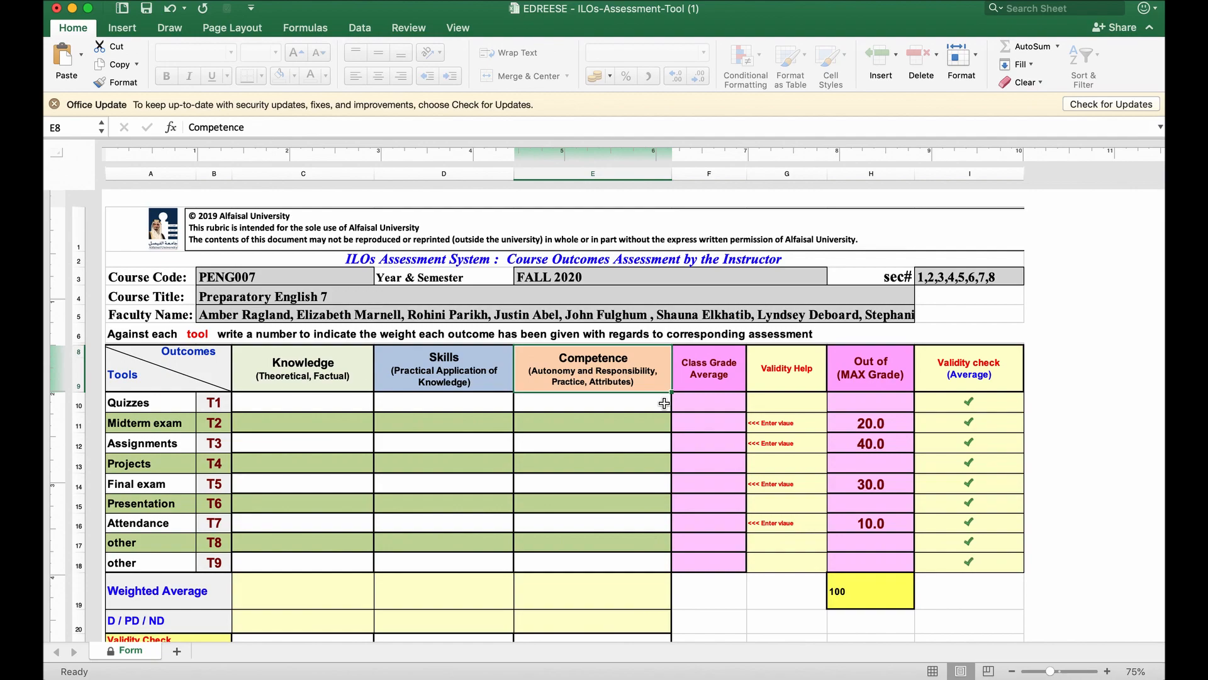
click(418, 423)
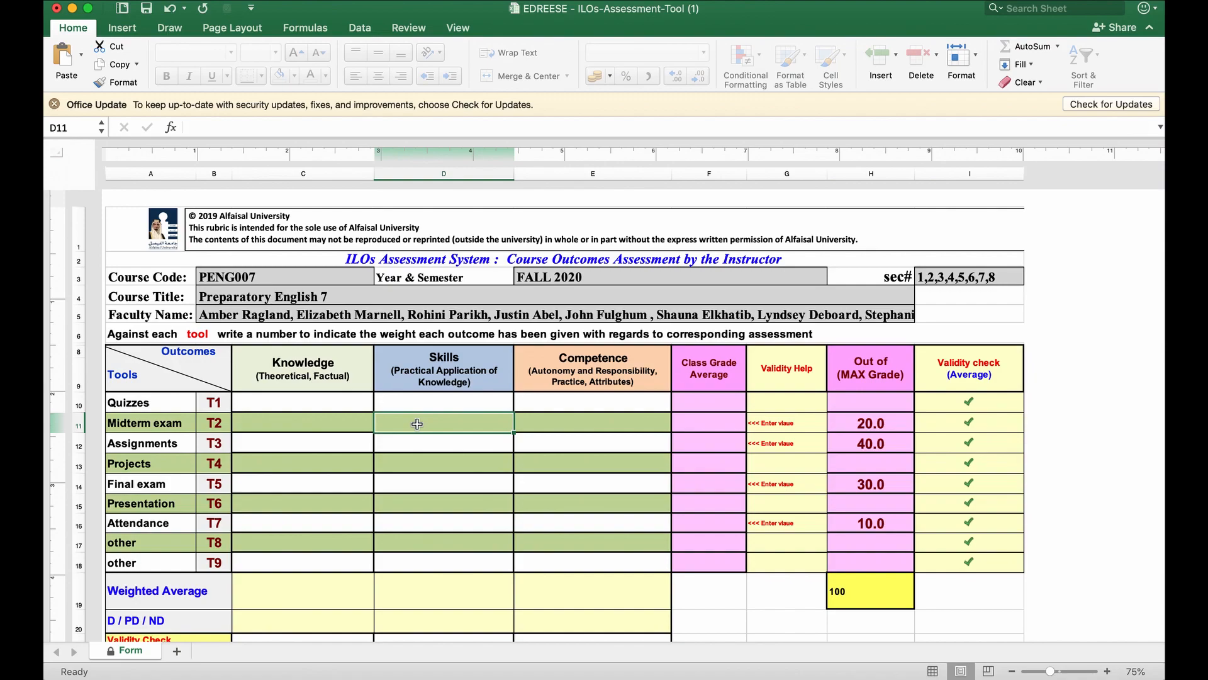
text(10)
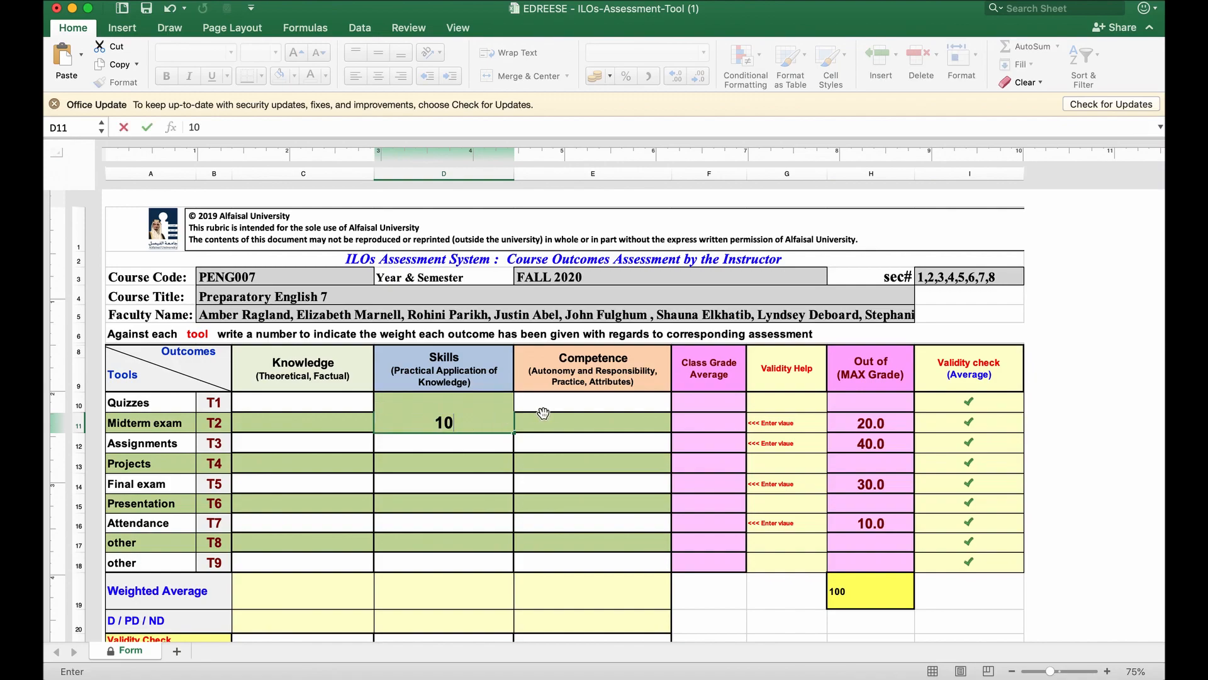
click(560, 432)
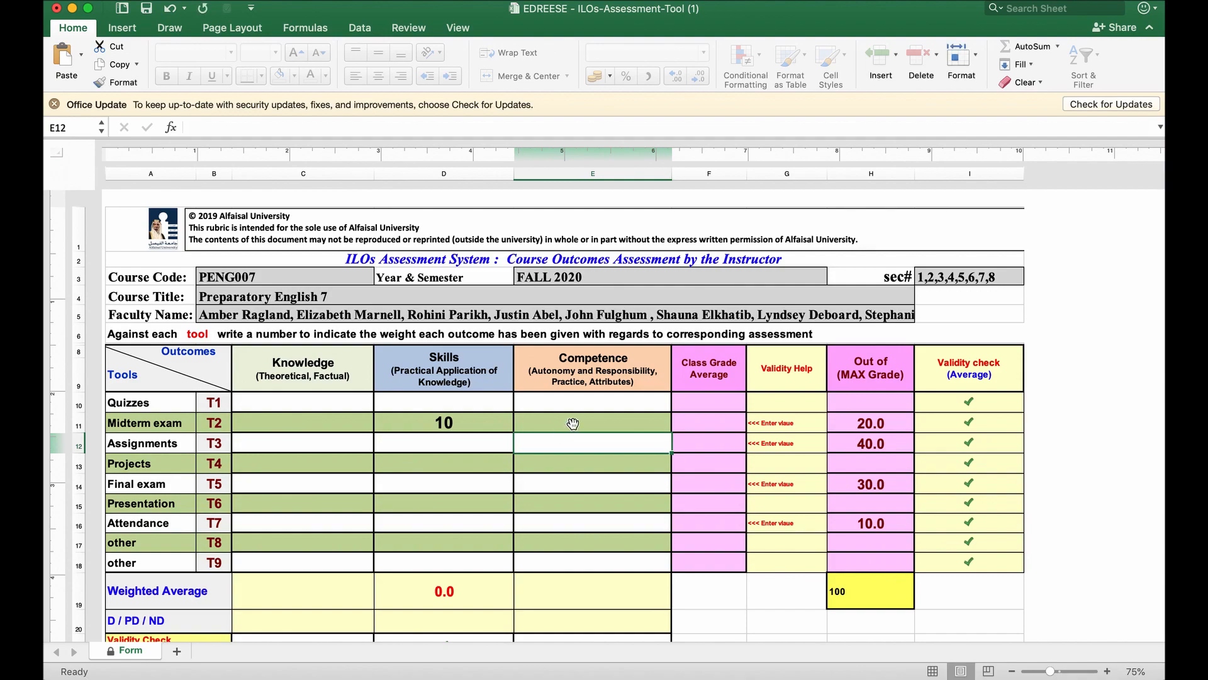
text(10)
key(Return)
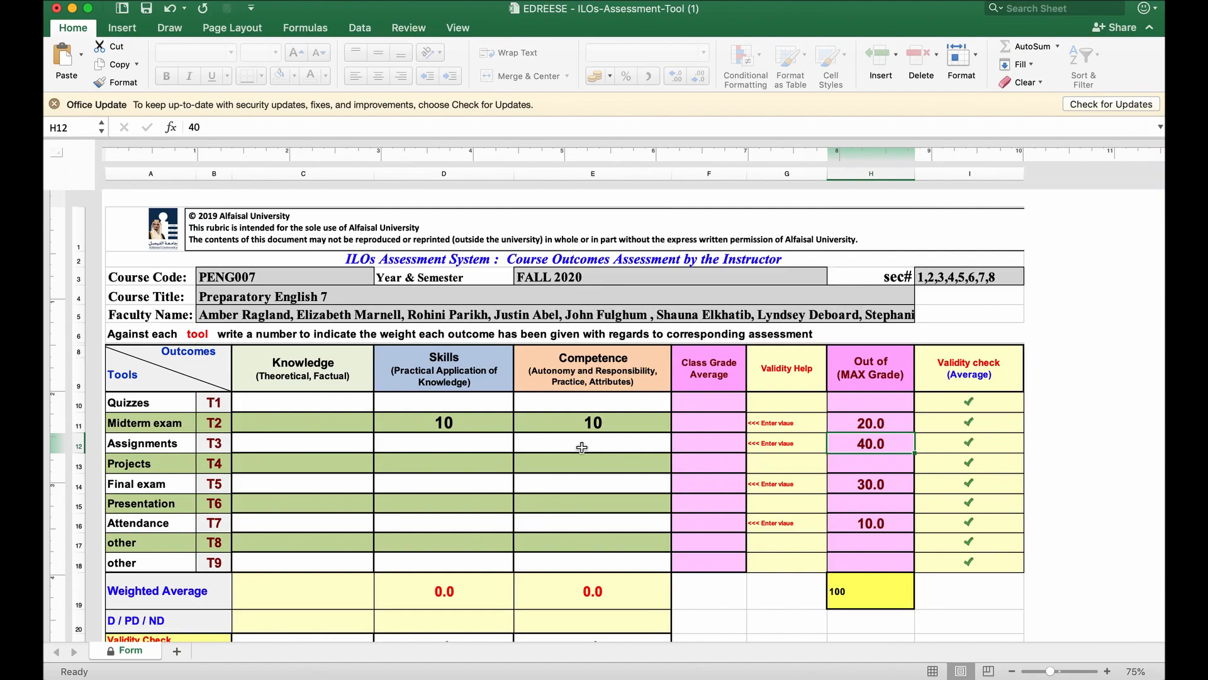
Enter Knowledge, Skills and Competence weights of 10, 15, 5 for Assignments and 5, 15, 10 for the Final exam, plus 10 for Attendance under Competence.
click(356, 448)
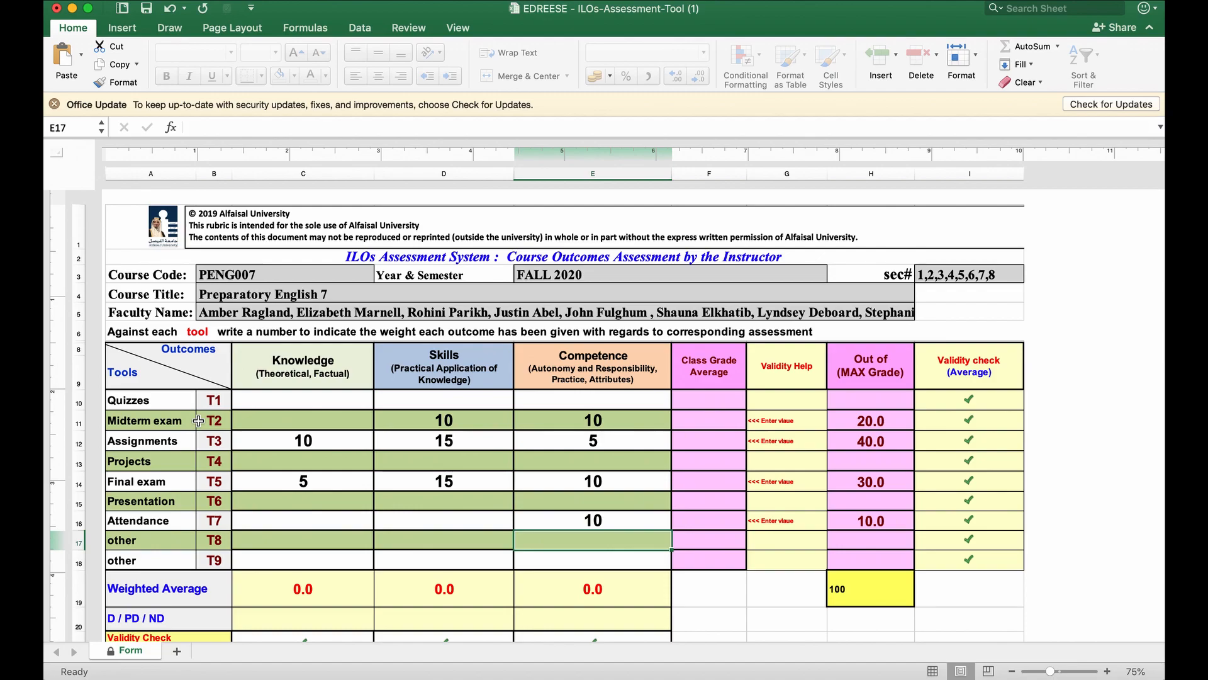
click(444, 420)
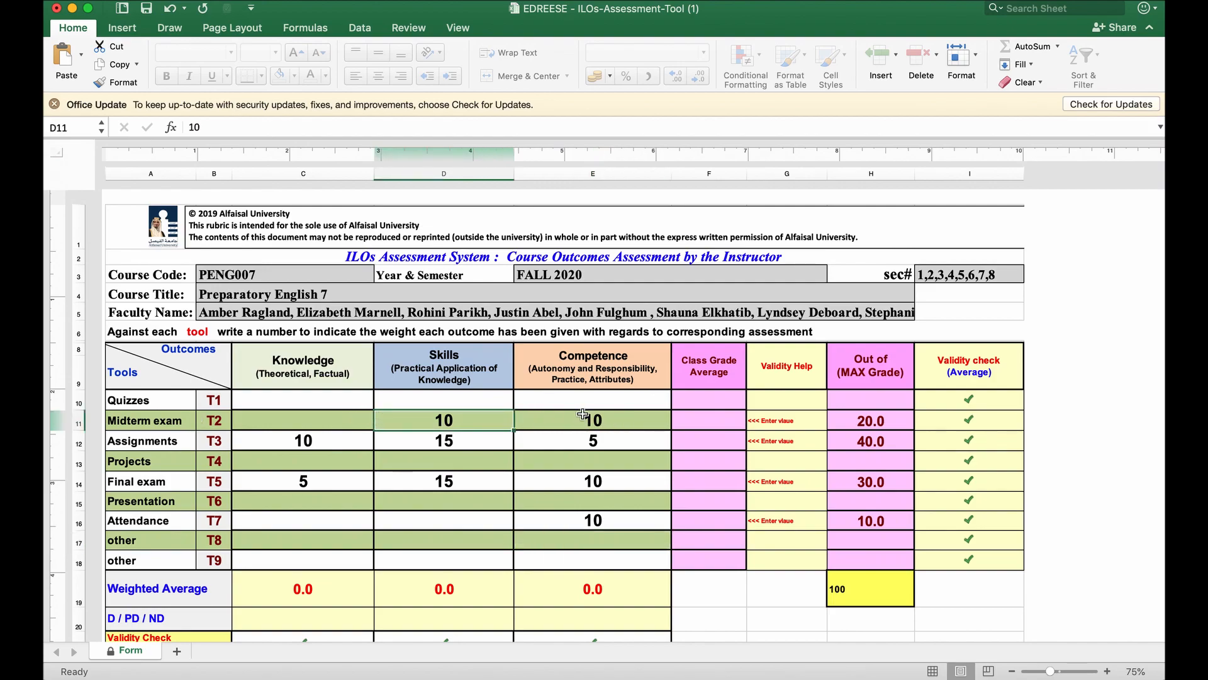
click(876, 420)
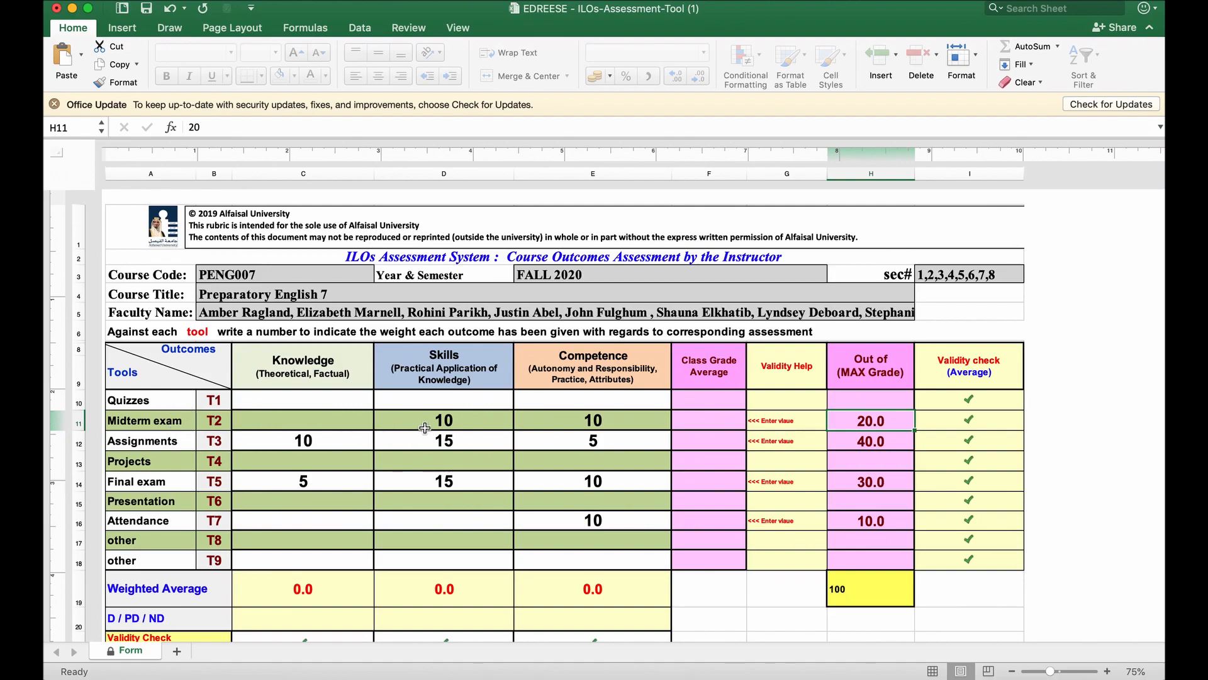
click(572, 419)
click(877, 419)
Switch to the e-Learning gradebook in the browser, look up the overall Attendance average, and return to the Excel form.
key(super+Tab)
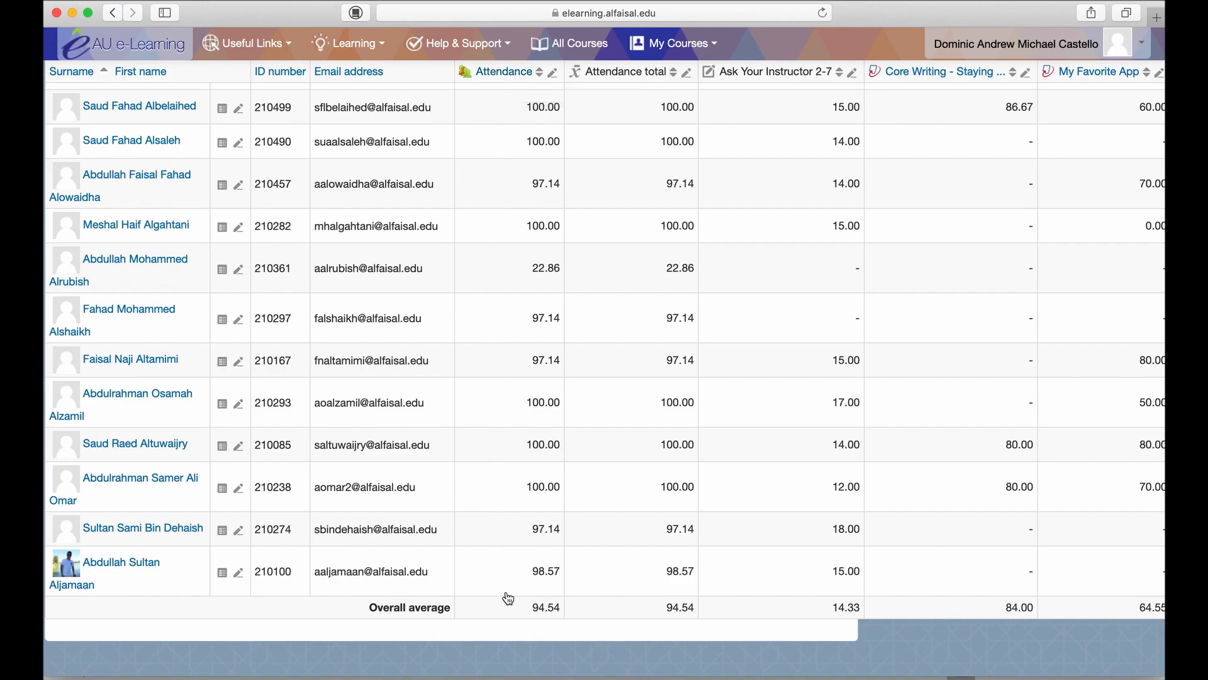
double_click(535, 607)
key(super+Tab)
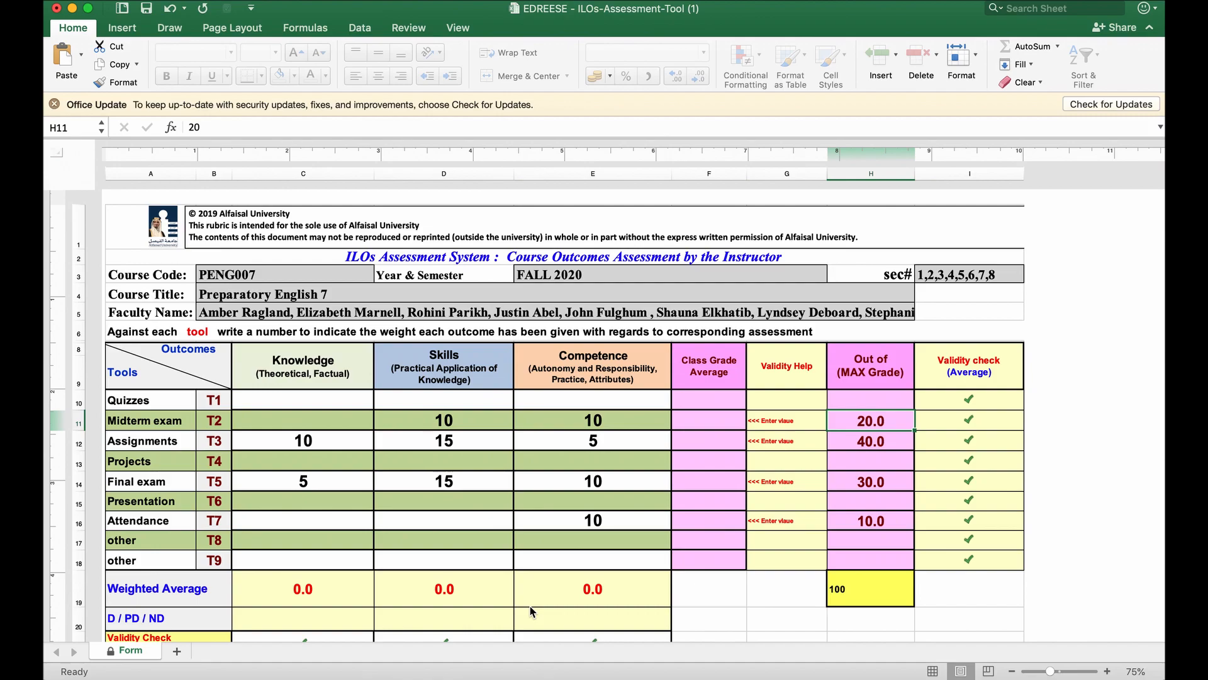
Enter 9.45 as the class grade average for Attendance.
click(175, 525)
key(Right)
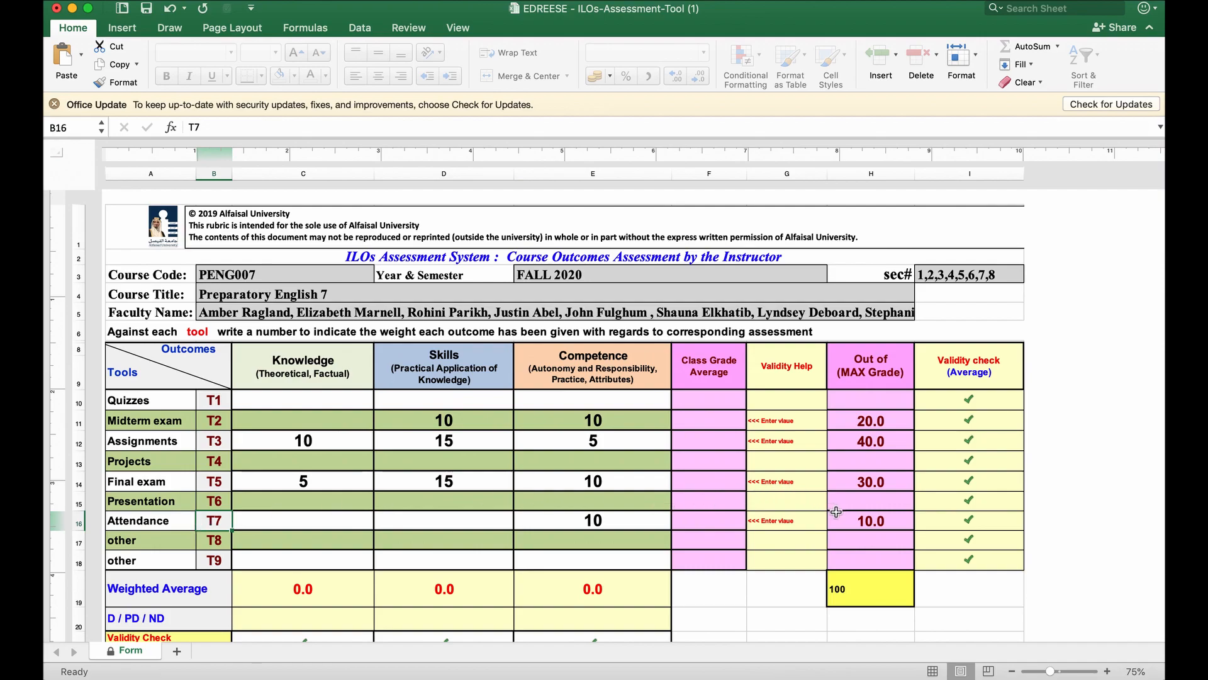
click(708, 521)
text(94)
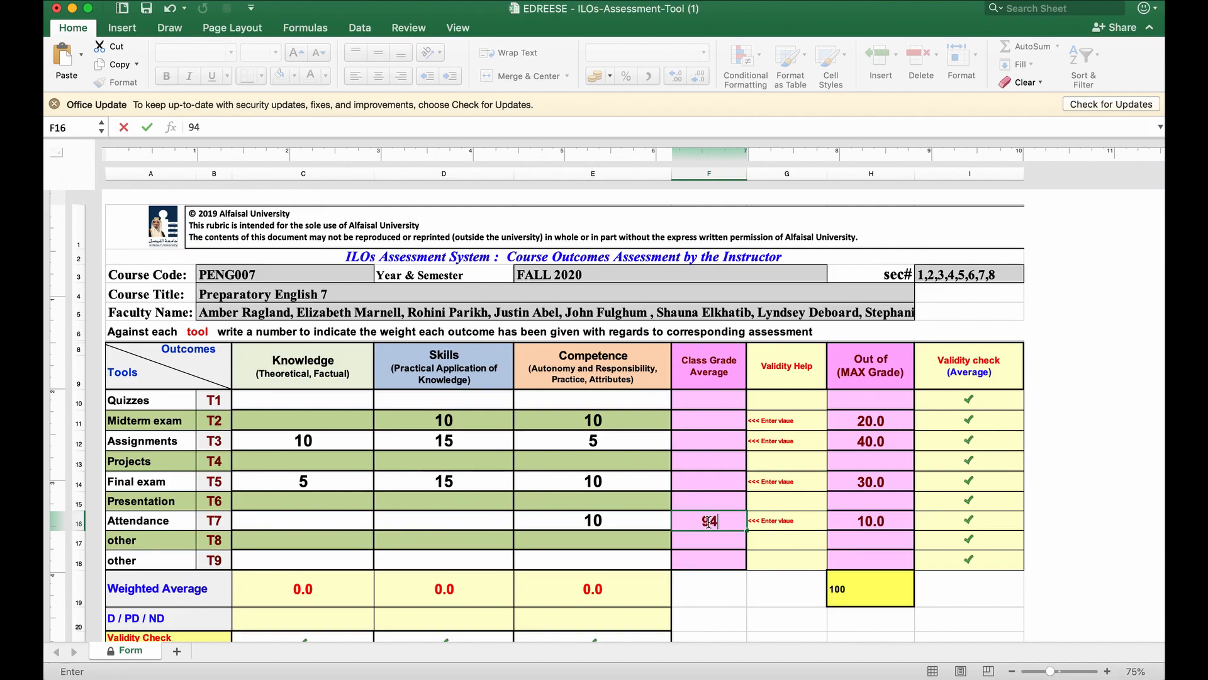
key(BackSpace)
text(.45)
key(Return)
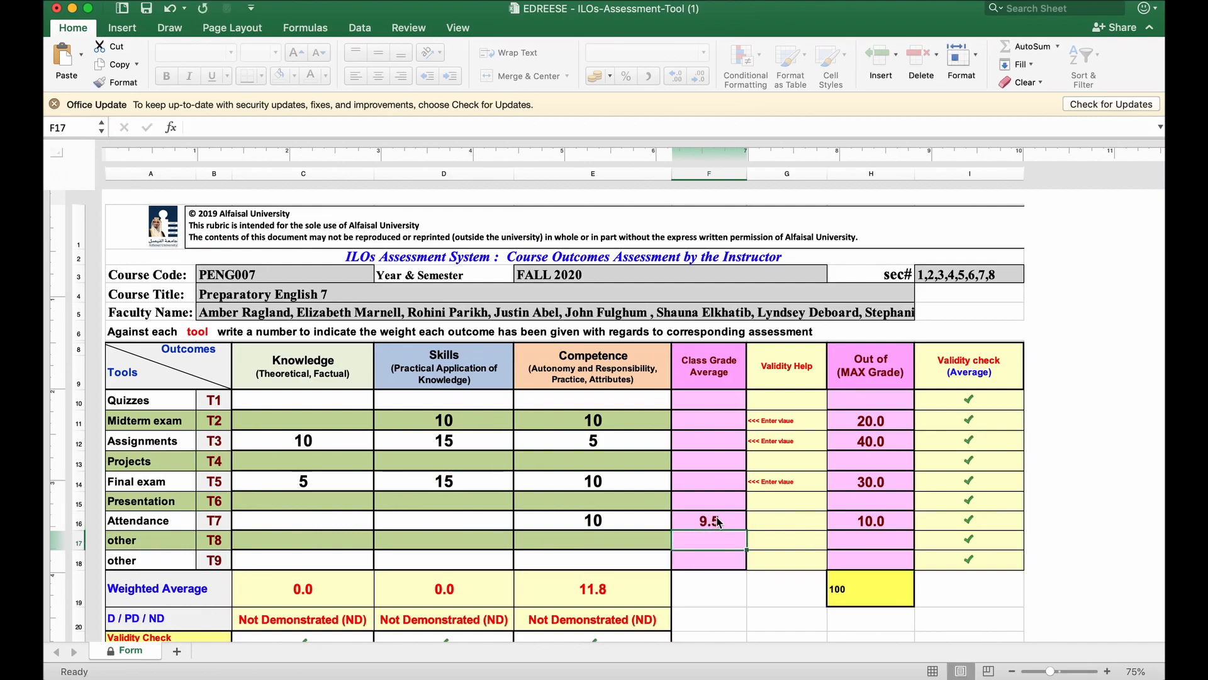
click(719, 521)
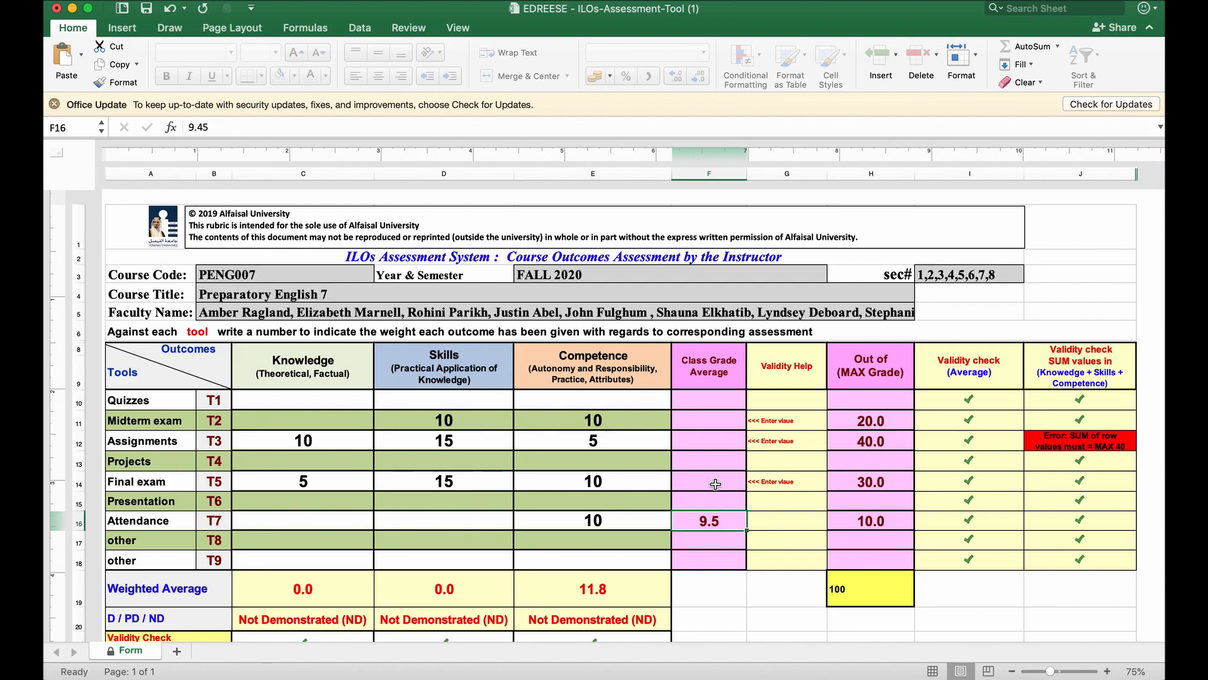
Enter class grade averages of 17.5 for the Midterm exam and 33.1 for Assignments.
click(723, 422)
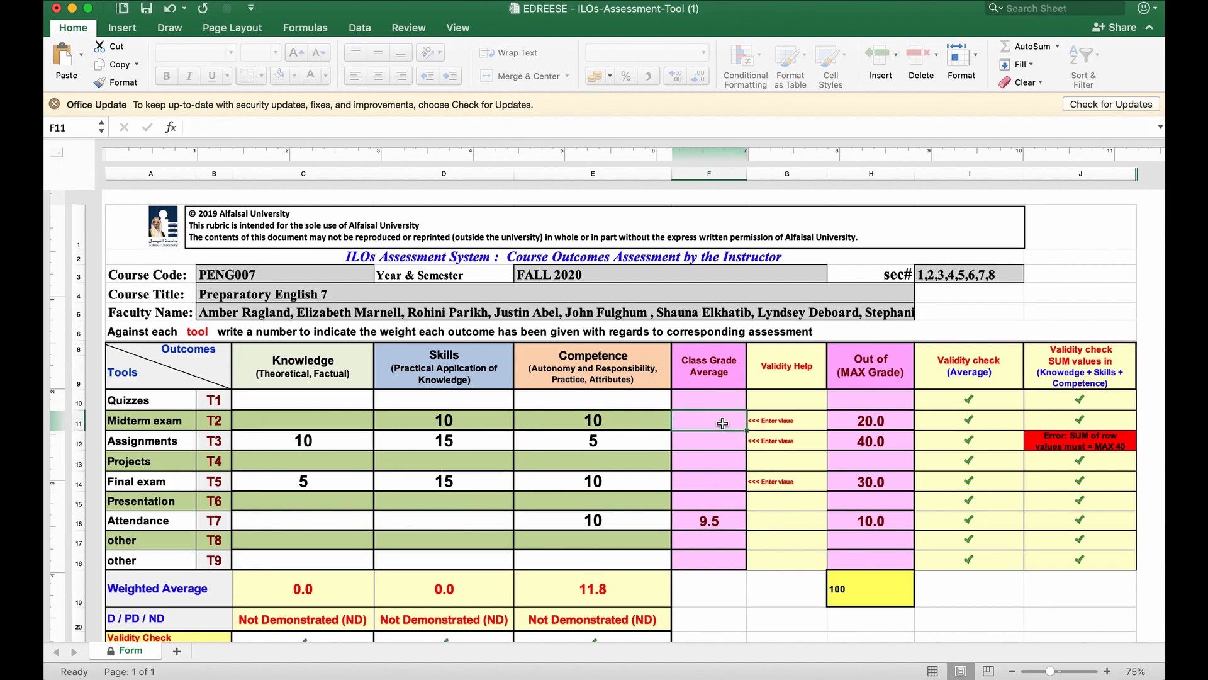
text(17.5)
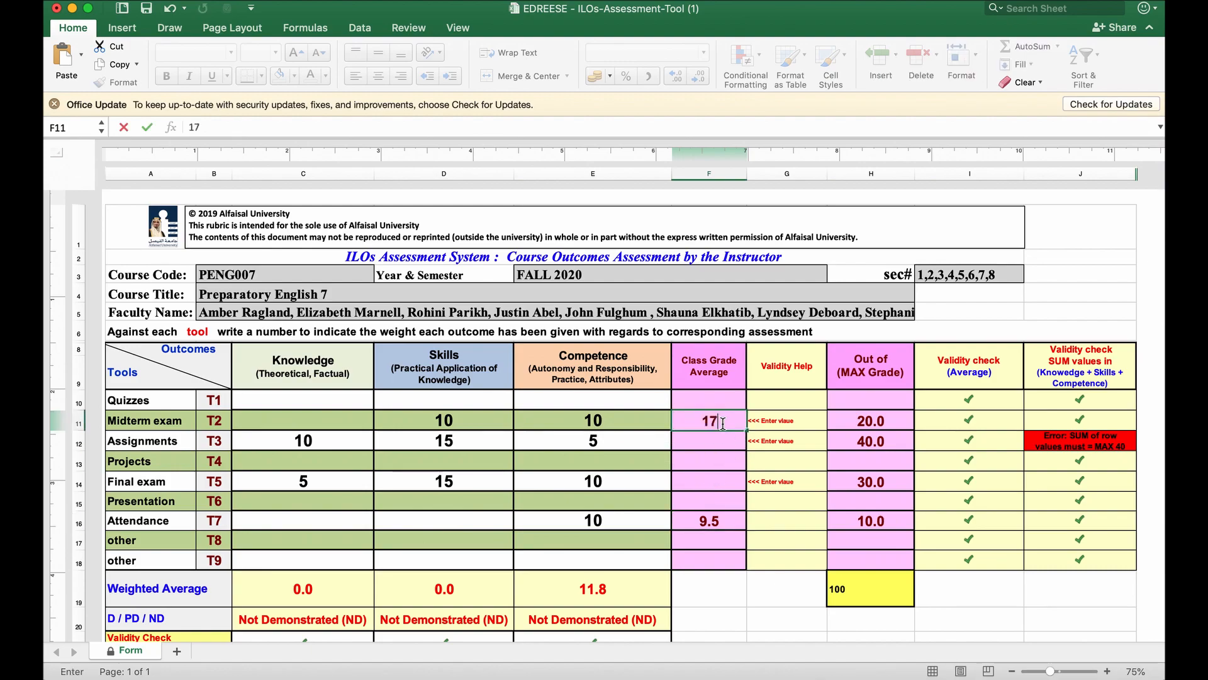
key(Return)
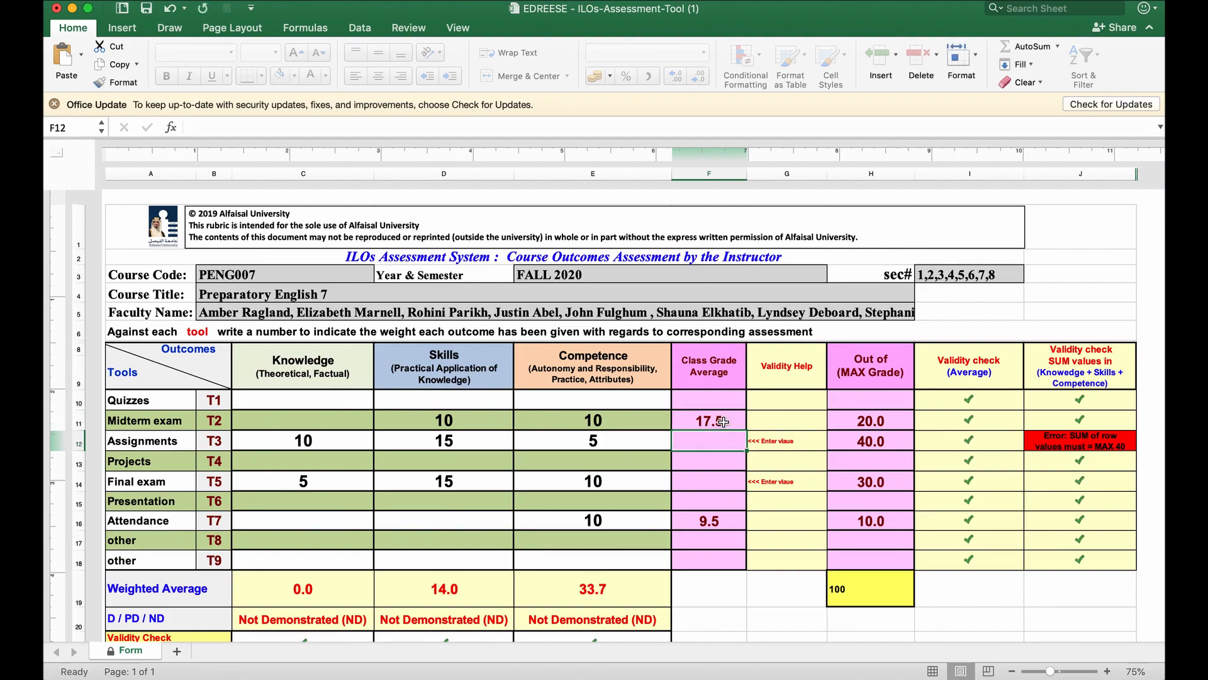
click(723, 423)
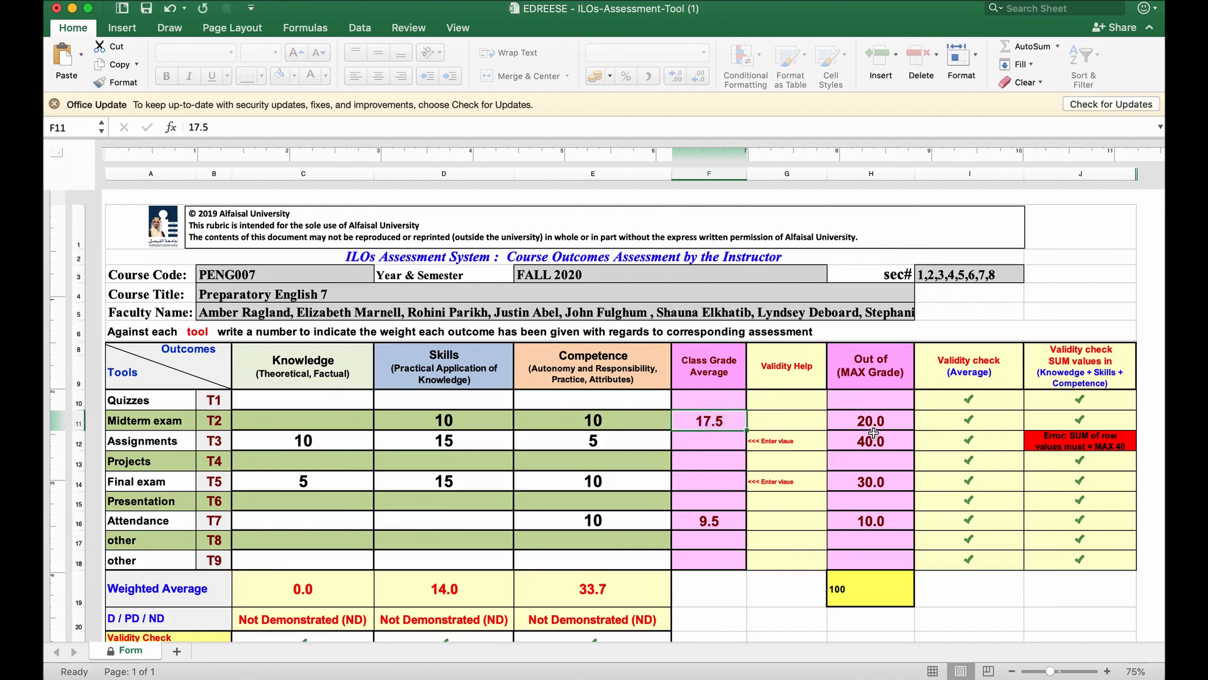
click(707, 442)
text(33.1)
key(Return)
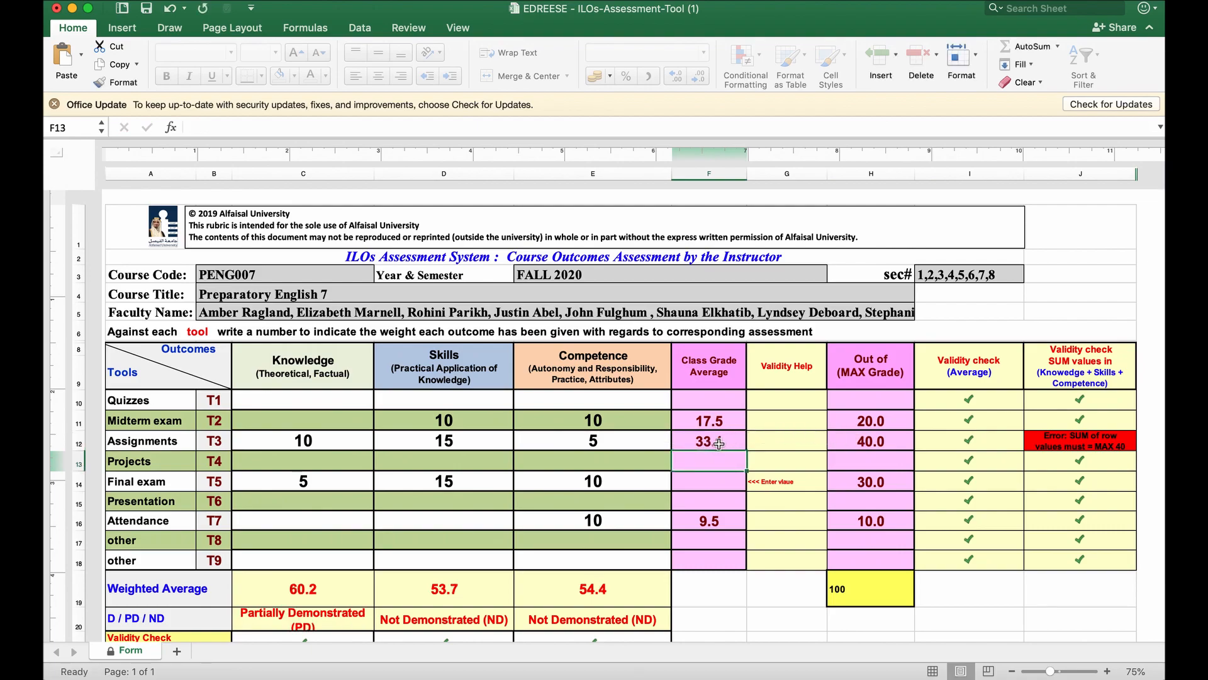
Enter 26.8 as the class grade average for the Final exam.
click(702, 489)
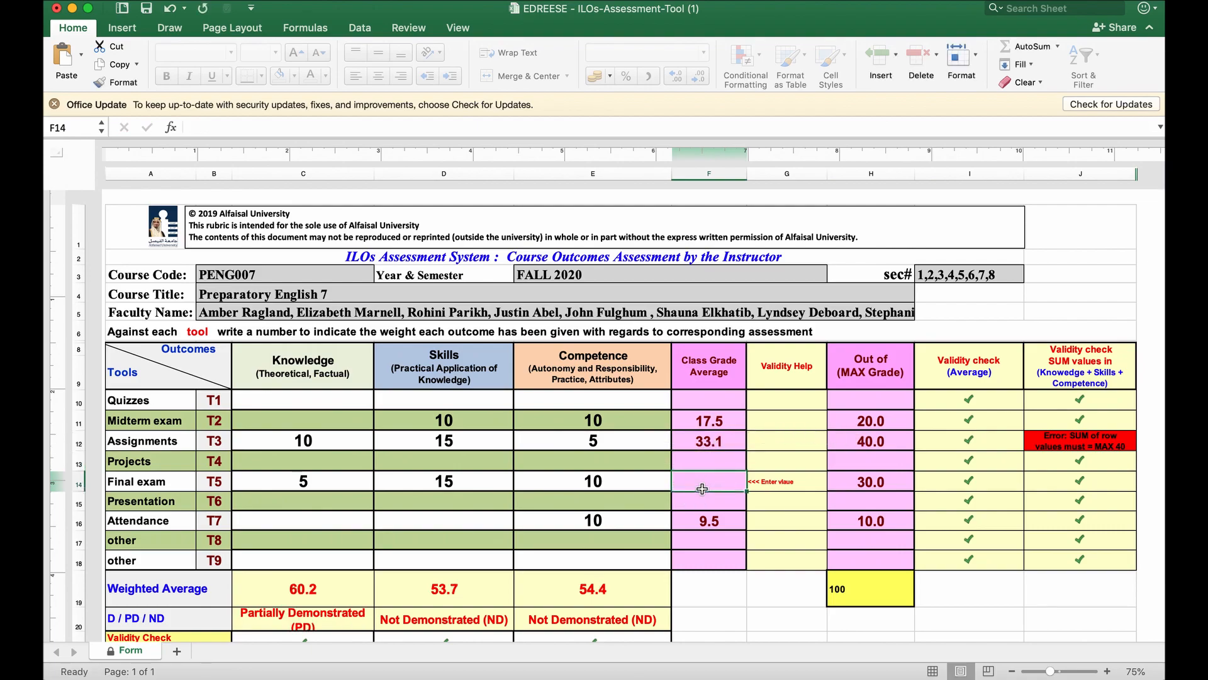
text(26)
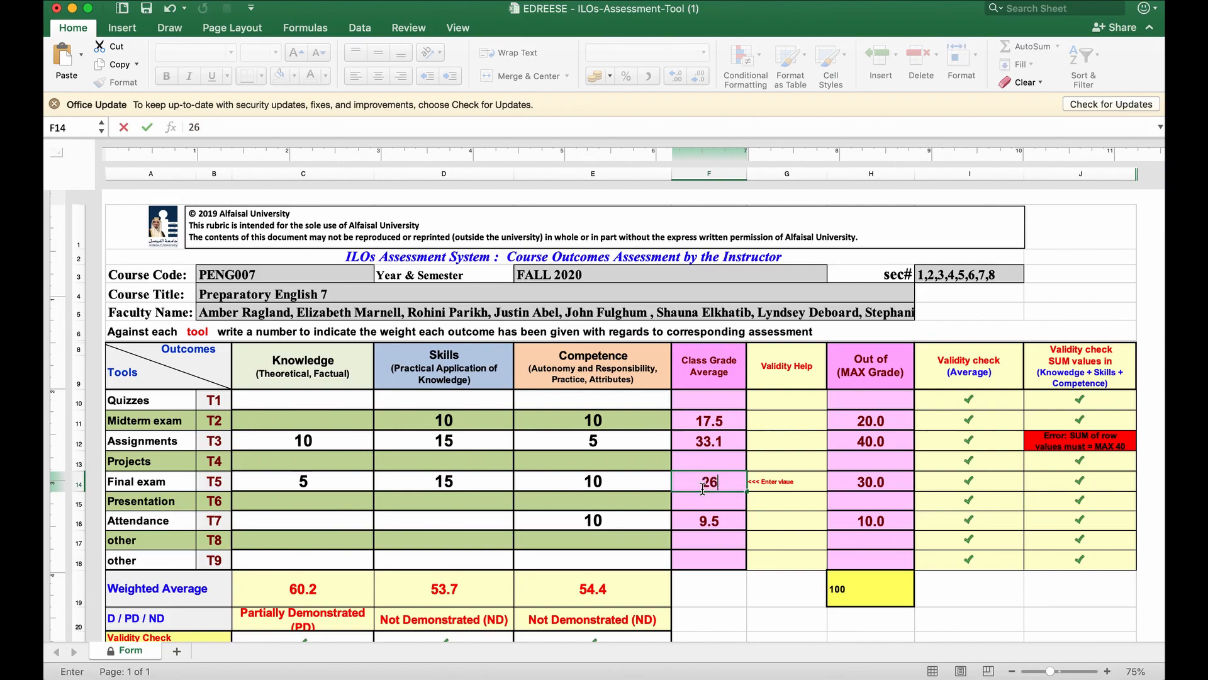
text(.8)
key(Return)
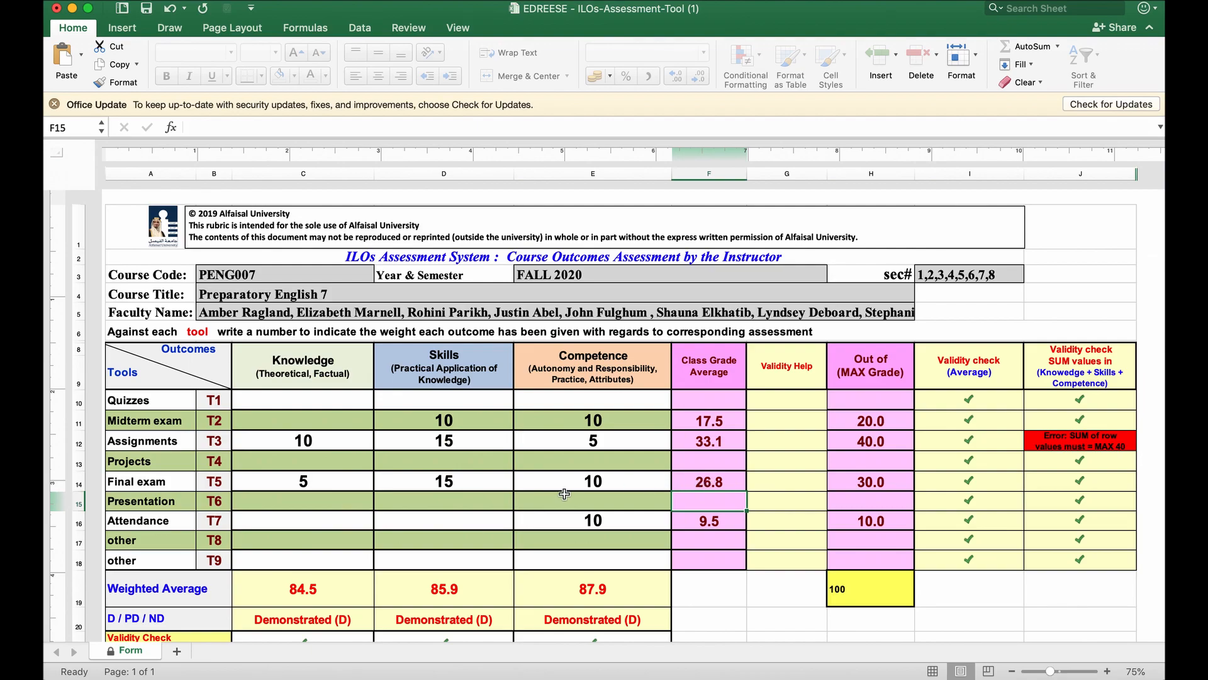
Review the weighted averages, the D / PD / ND ratings for each outcome, and the course outcomes attainment chart below the table.
scroll(564, 494, down, 5)
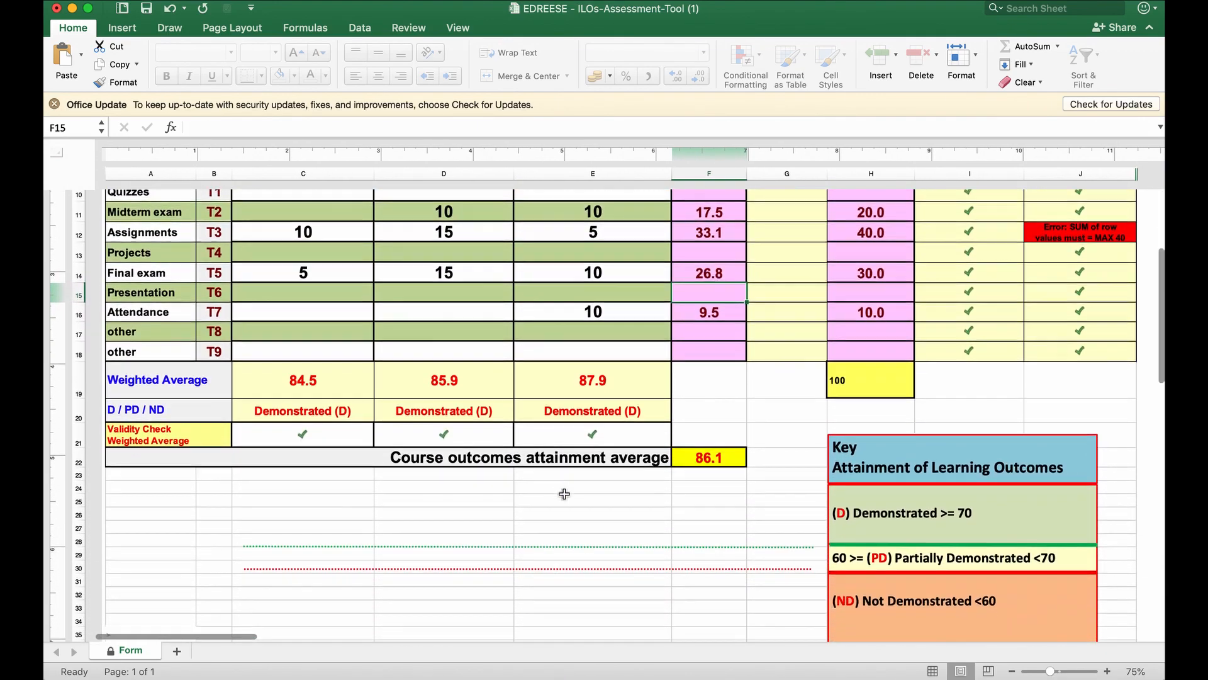
scroll(565, 494, down, 2)
click(261, 350)
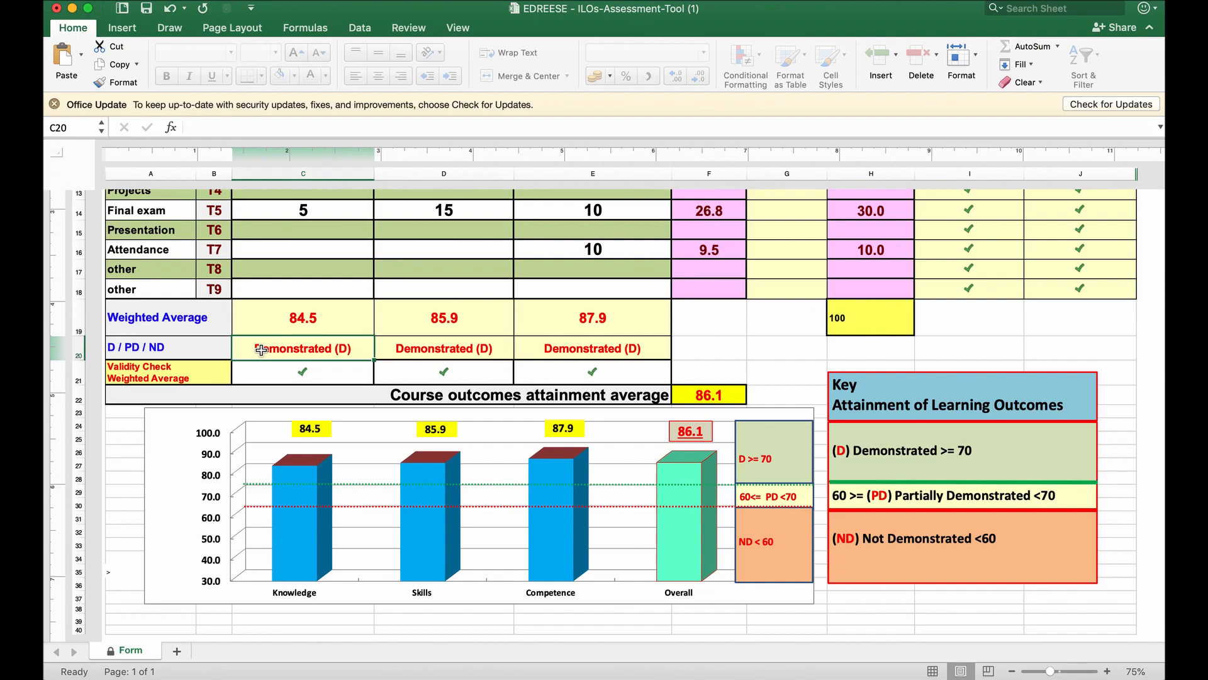
key(Right)
key(Right)
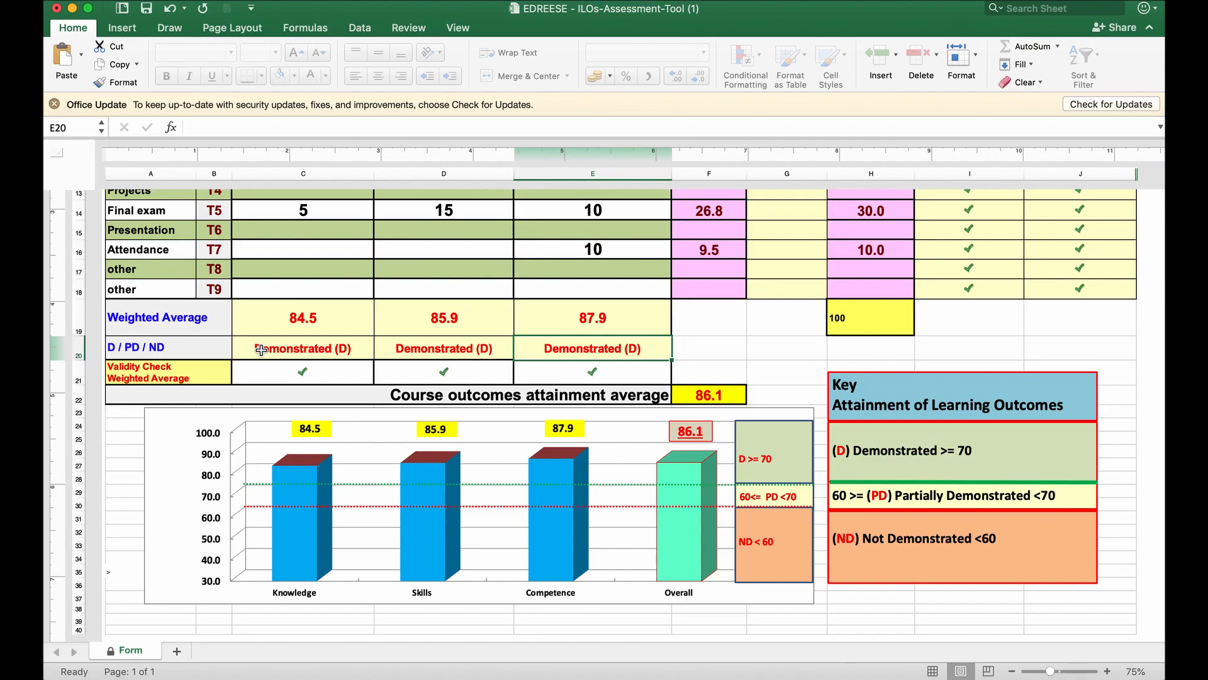
key(Left)
key(Left)
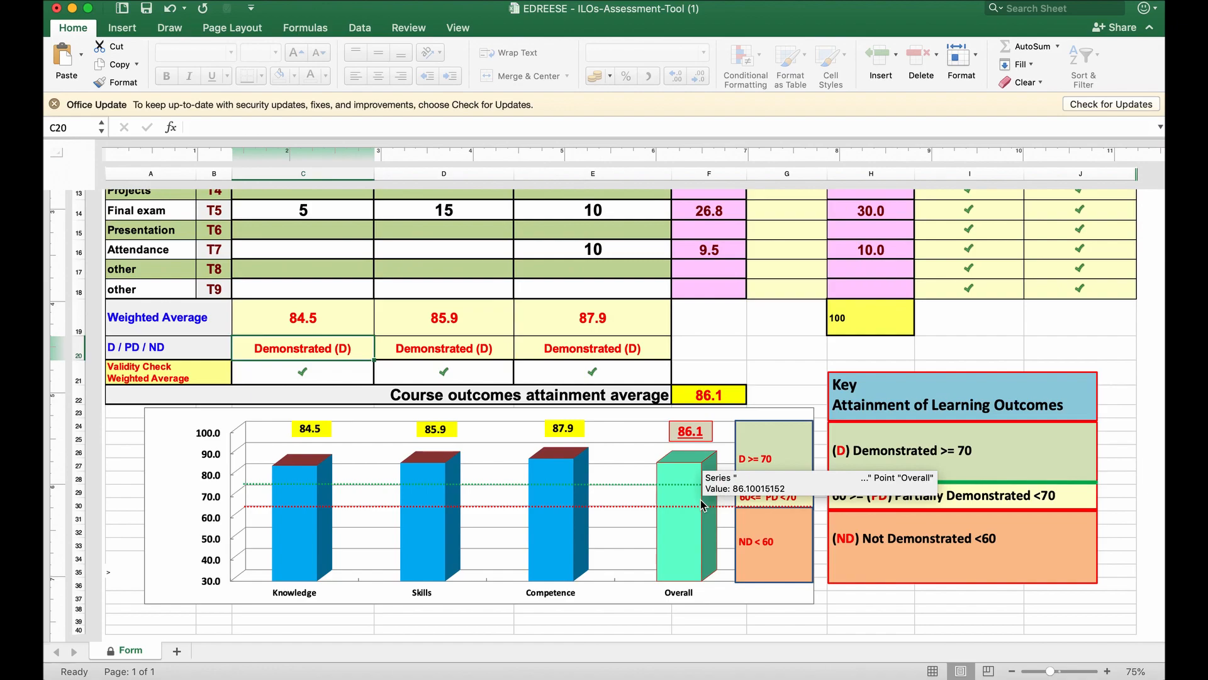
scroll(611, 343, up, 1)
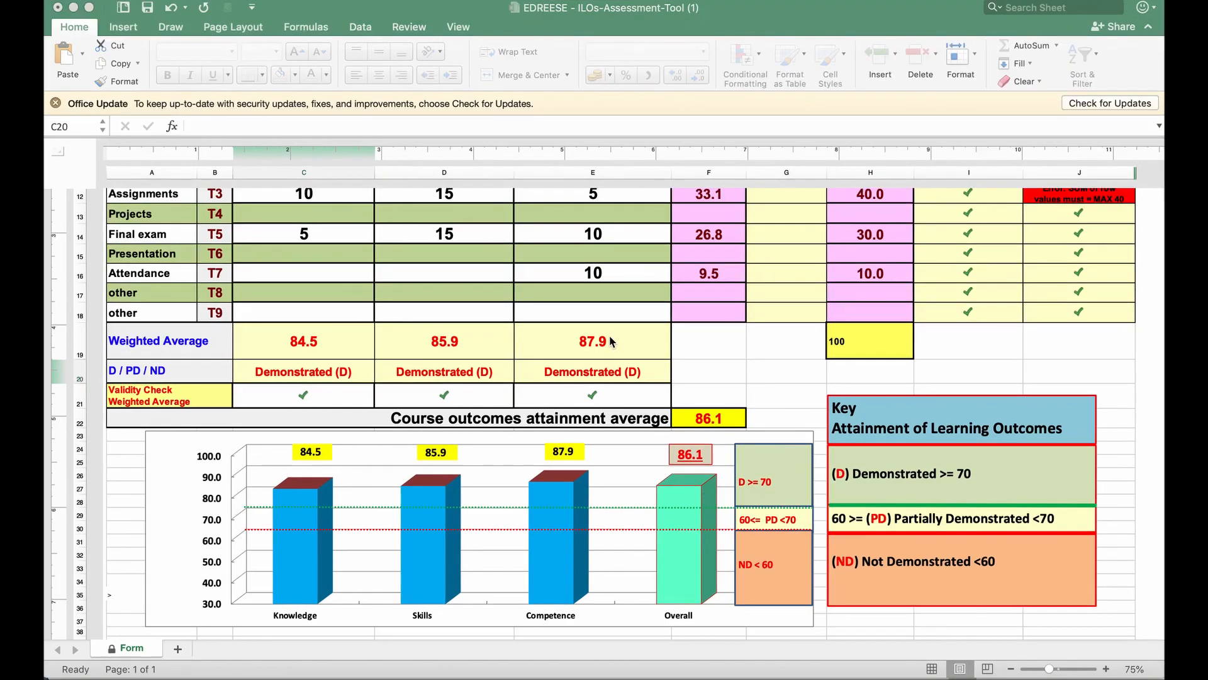